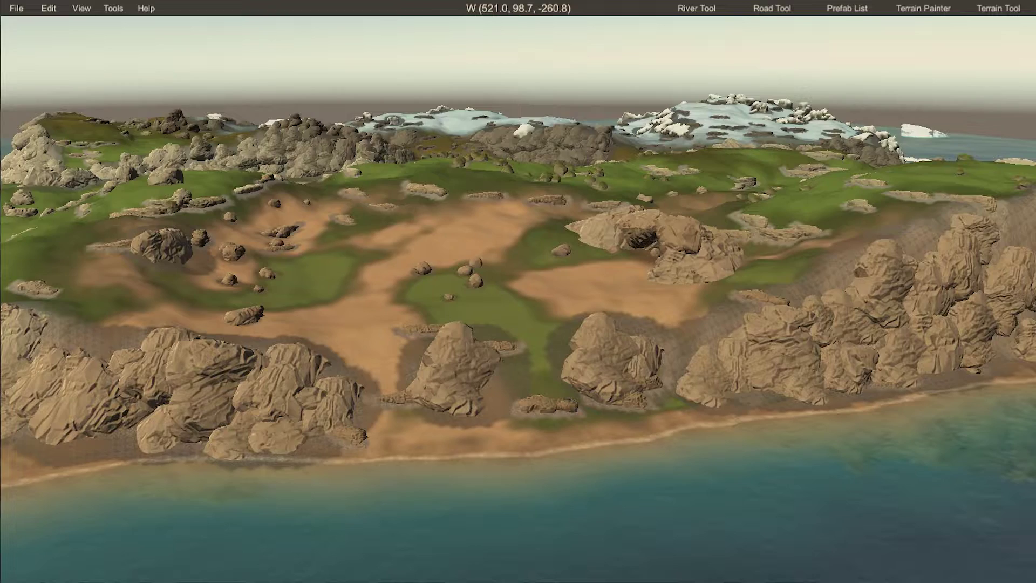
Step: Browse the custom prefab posts in Discord's map-prefabs channel and view the tanker trailer screenshot enlarged
key(w)
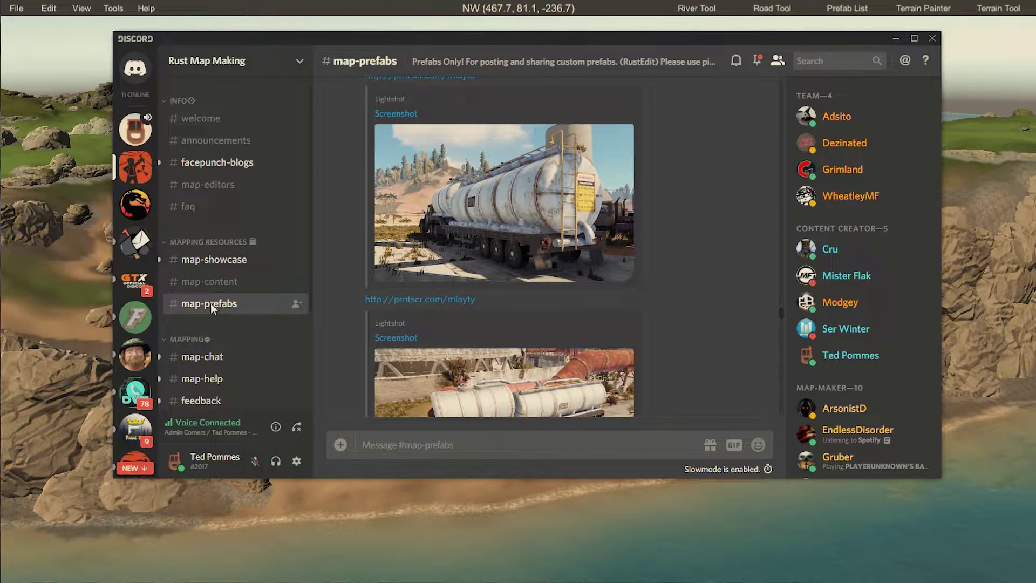
scroll(680, 286, down, 10)
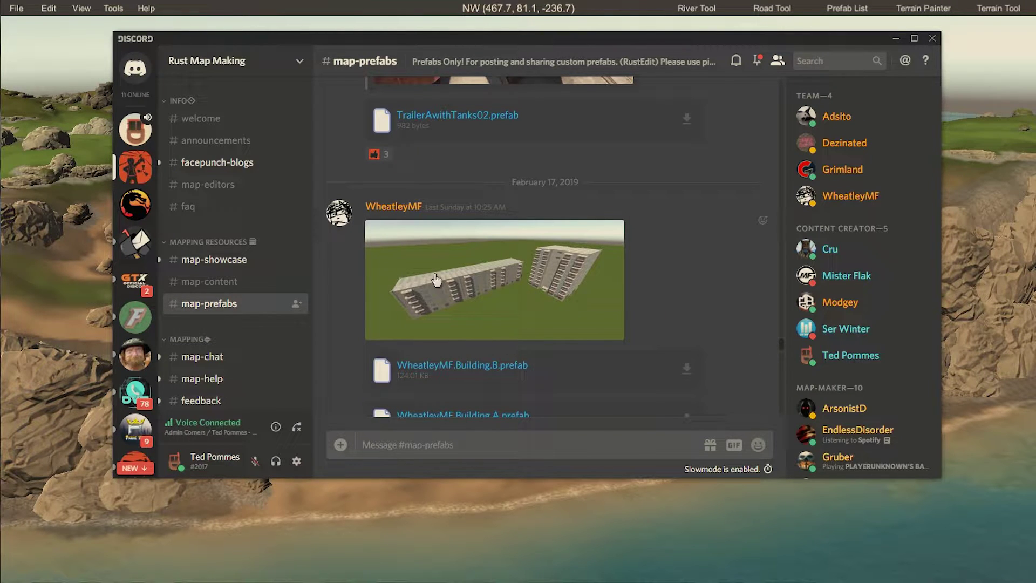
scroll(592, 265, up, 8)
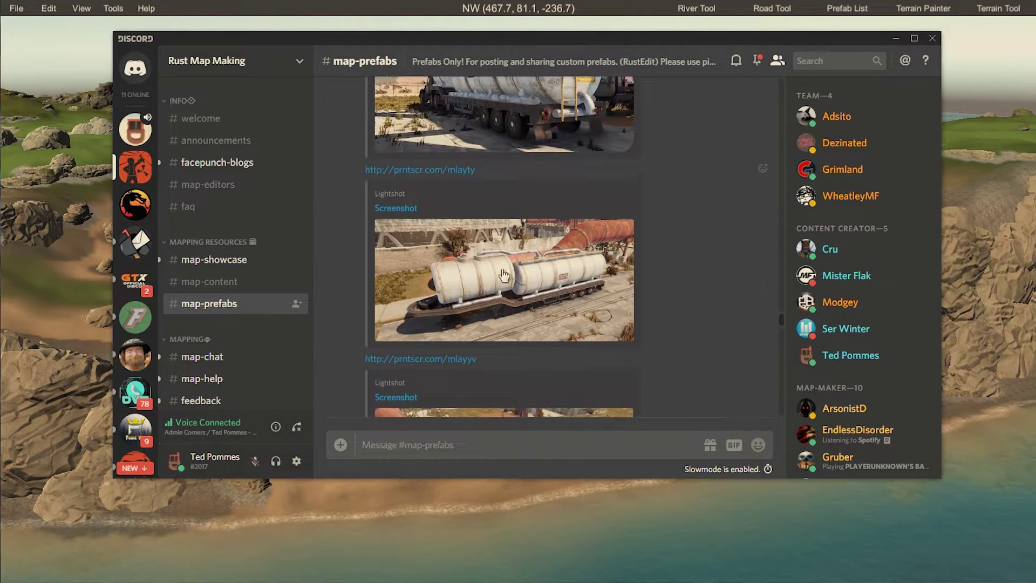
scroll(617, 286, up, 4)
click(600, 285)
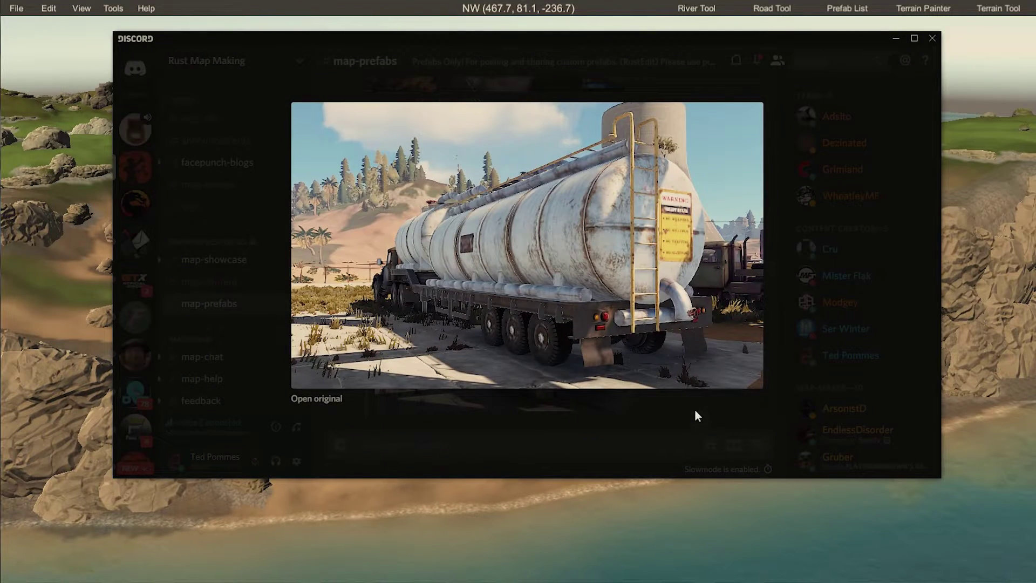
click(670, 404)
scroll(433, 339, down, 5)
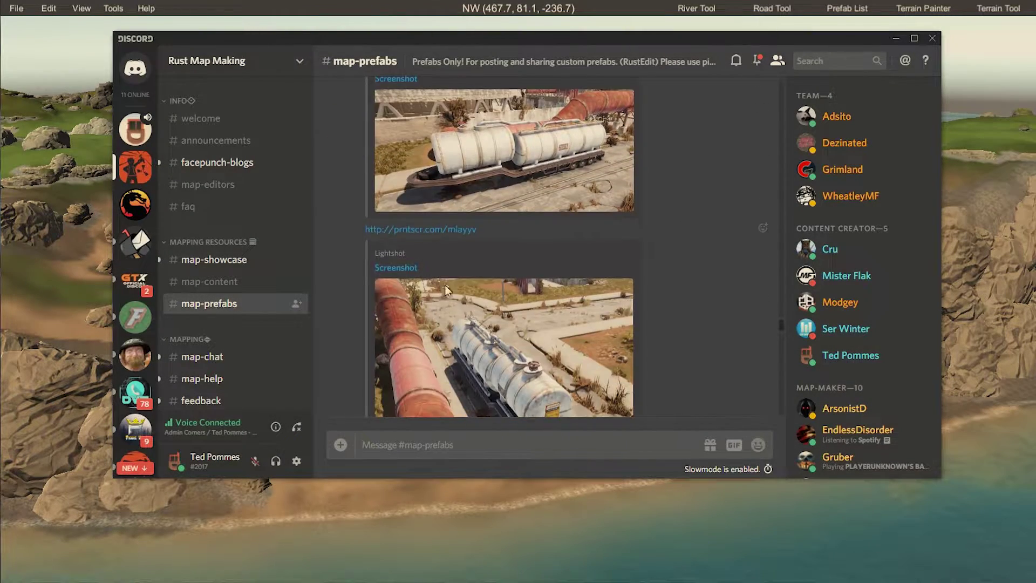
scroll(446, 278, down, 5)
Step: Read the Harbor4.prefab post and its instructions on placing, breaking and masking the harbor
scroll(623, 251, up, 2)
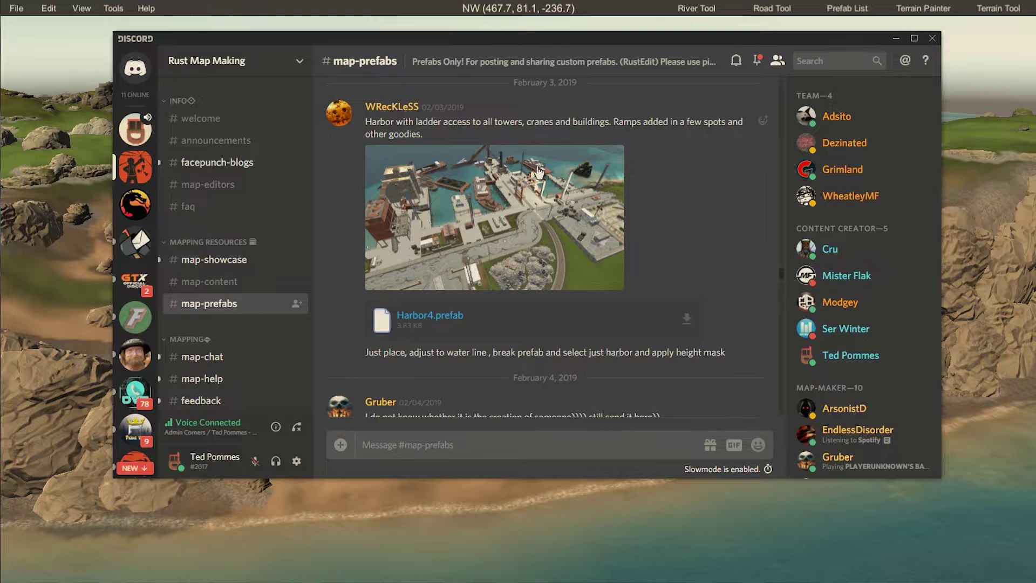
drag(367, 352, 575, 360)
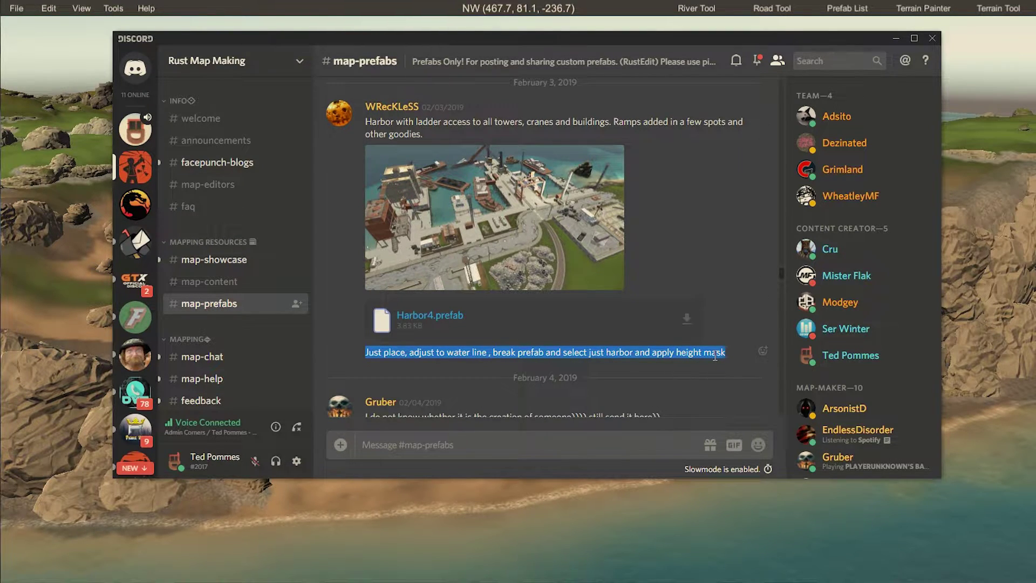
click(729, 249)
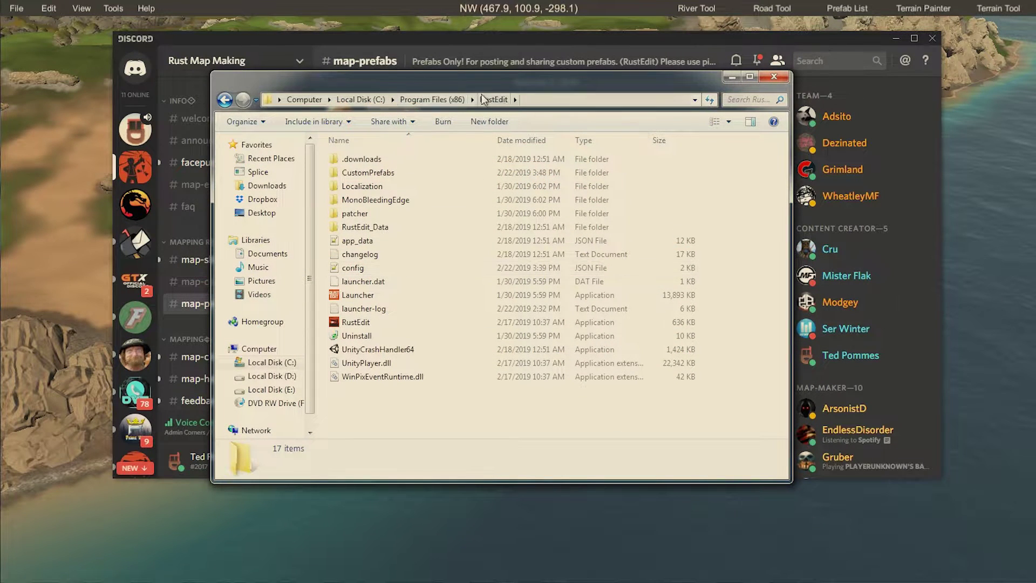
Step: Check RustEdit's CustomPrefabs folder for Harbor4.prefab, and refresh the prefab list in the map editor
double_click(371, 174)
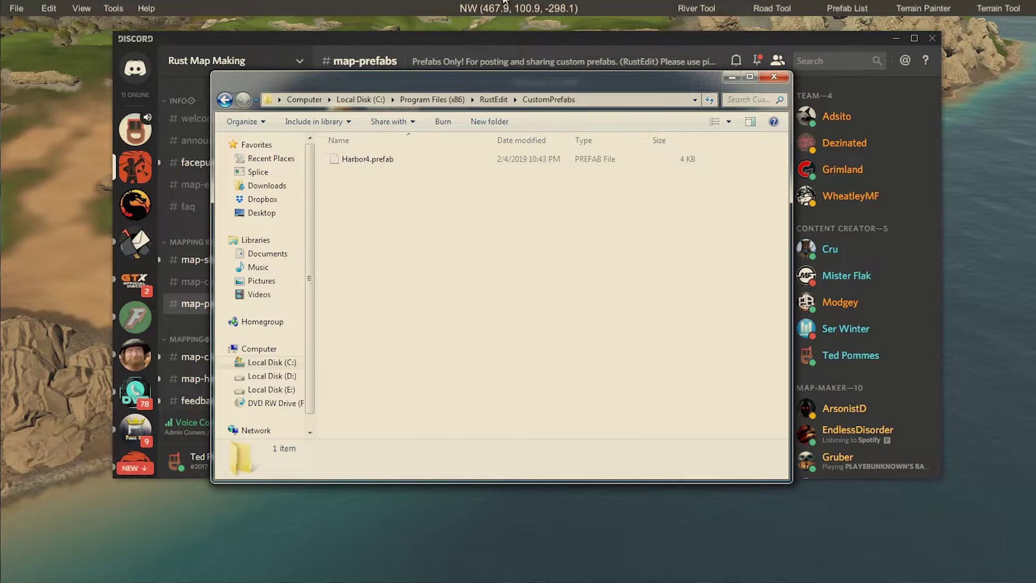
click(772, 24)
click(844, 9)
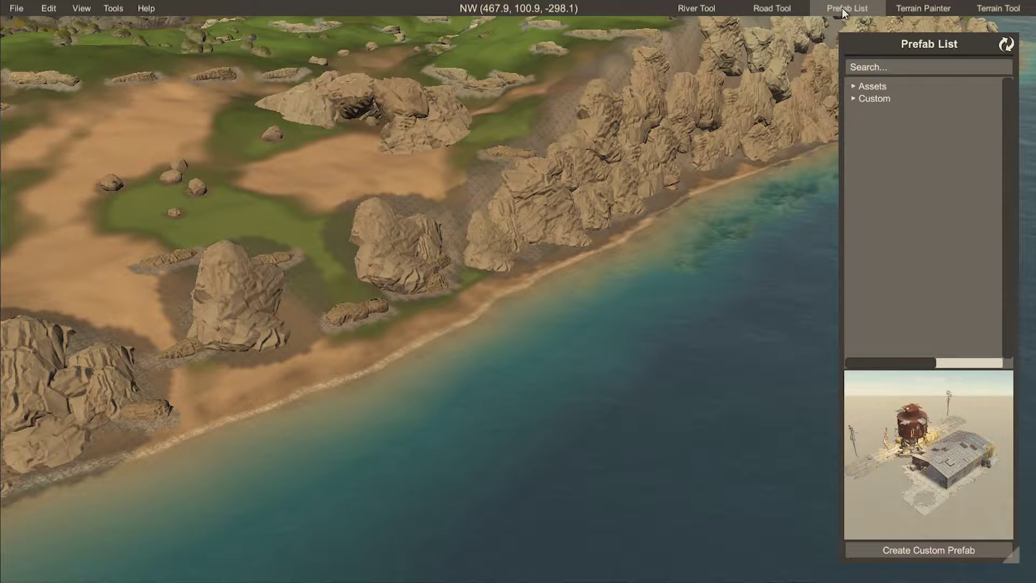
click(1005, 46)
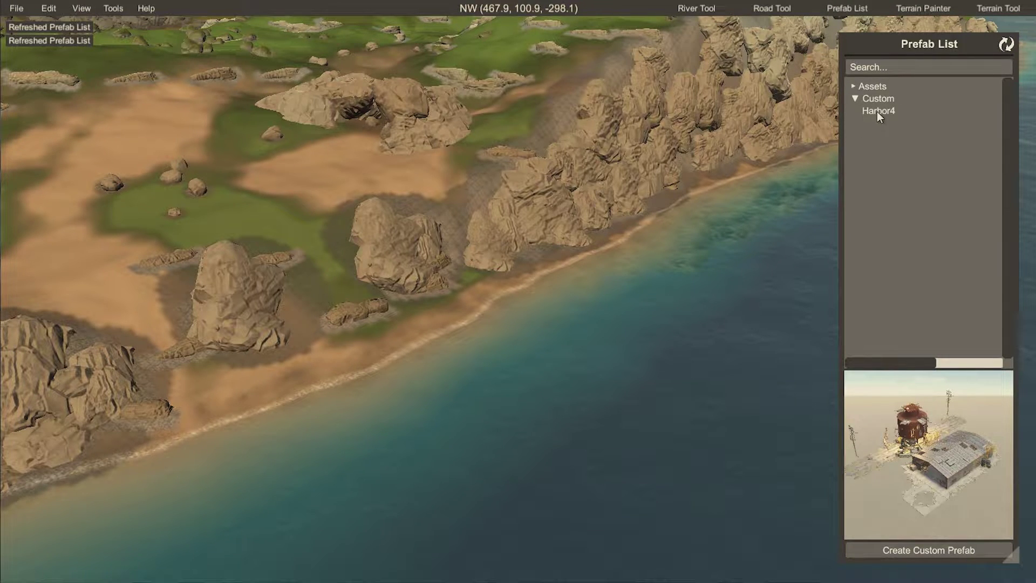
Step: Place the custom Harbor4 prefab in the water along the rocky coastline
click(875, 113)
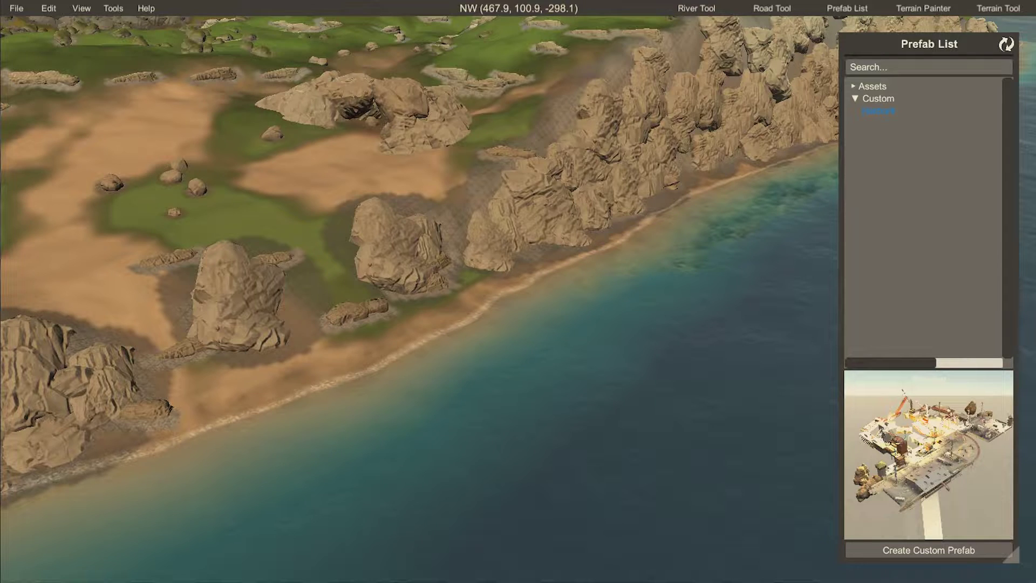
key(s)
right_drag(947, 452, 518, 286)
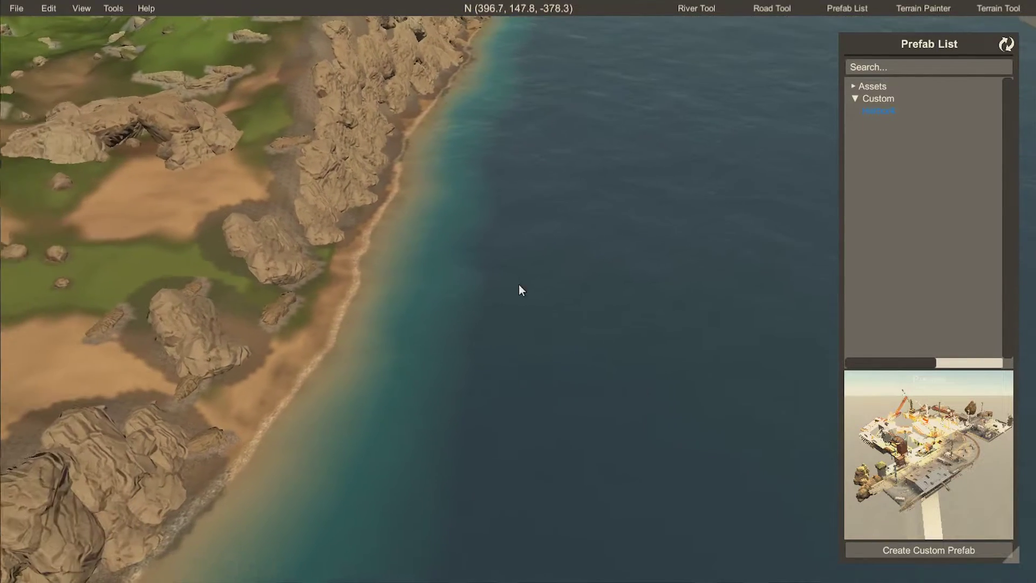
drag(889, 112, 384, 308)
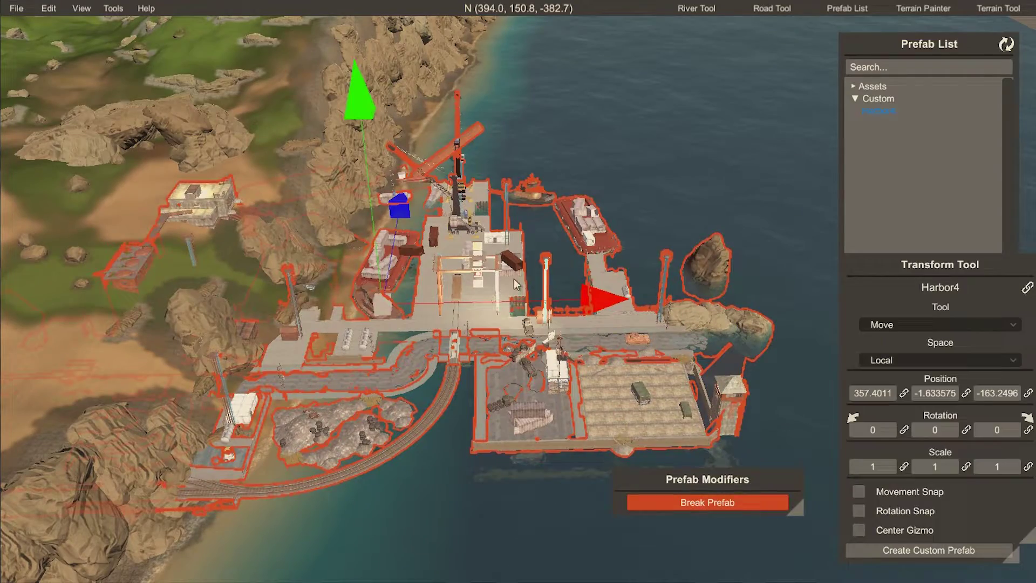
Step: Rotate the harbor to about 102° around its vertical axis and shift it seaward to about X 430, Z -172
key(e)
drag(490, 435, 68, 439)
key(w)
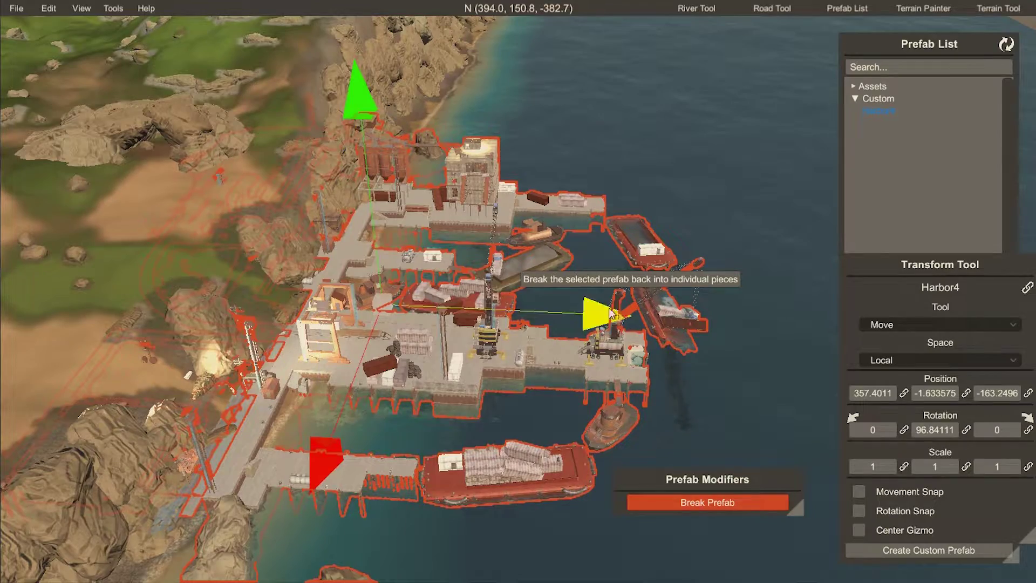
drag(589, 309, 791, 325)
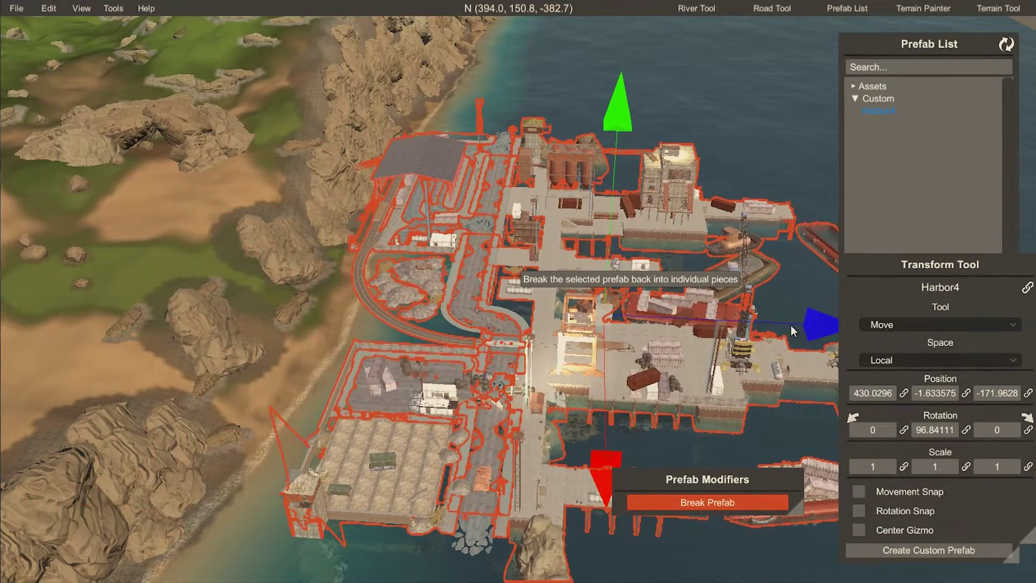
key(e)
drag(740, 438, 719, 440)
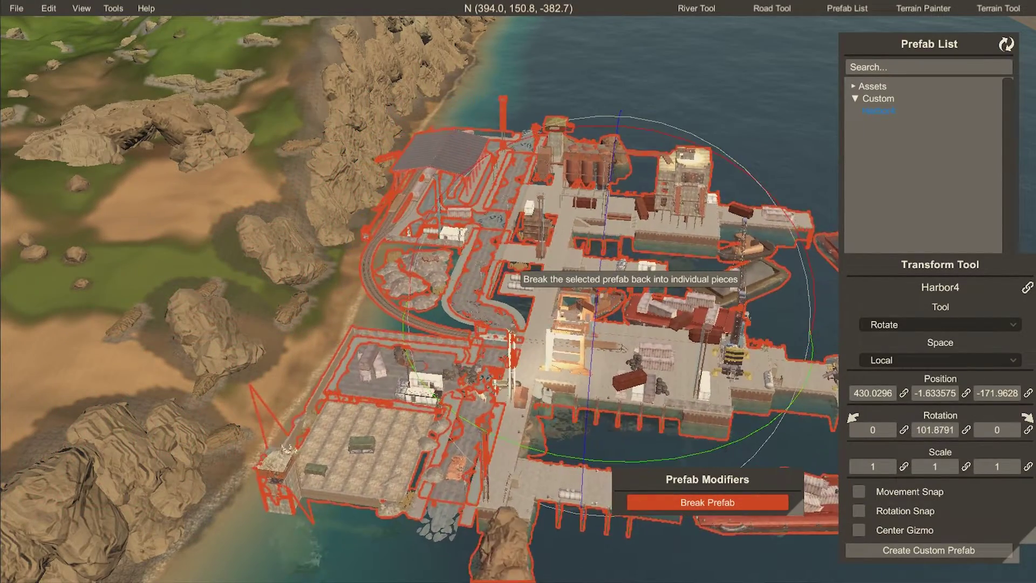
Step: Examine how the placed harbor sits against the shoreline and the water line
key(d)
key(w)
mouse_move(720, 441)
right_down()
mouse_move(820, 459)
mouse_move(733, 431)
right_up()
key(w)
right_drag(518, 291, 566, 251)
key(s)
key(w)
key(s)
key(a)
key(s)
right_drag(720, 440, 720, 440)
Step: Break the Harbor4 prefab into its individual pieces
click(246, 452)
click(446, 264)
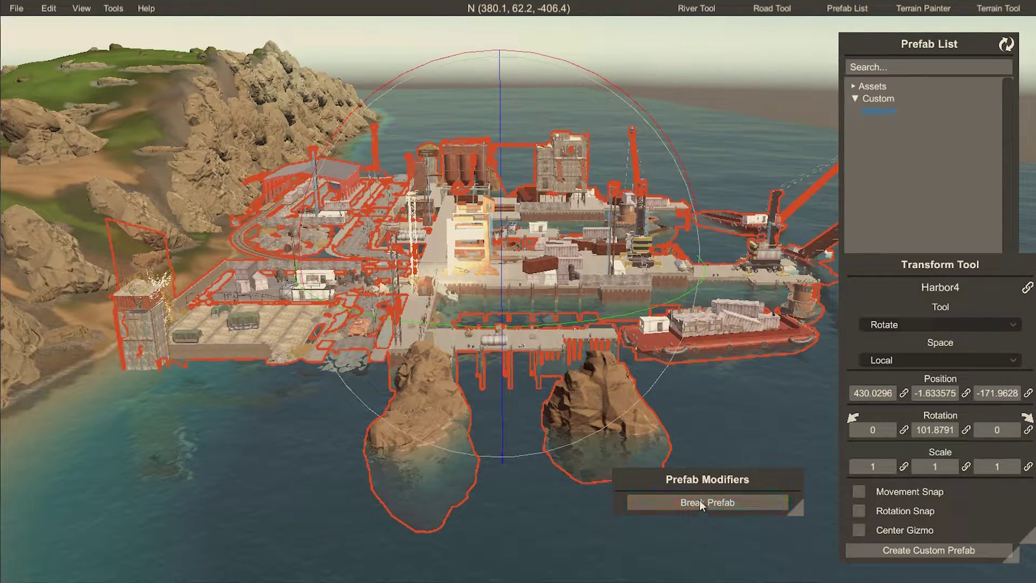
drag(714, 482, 557, 327)
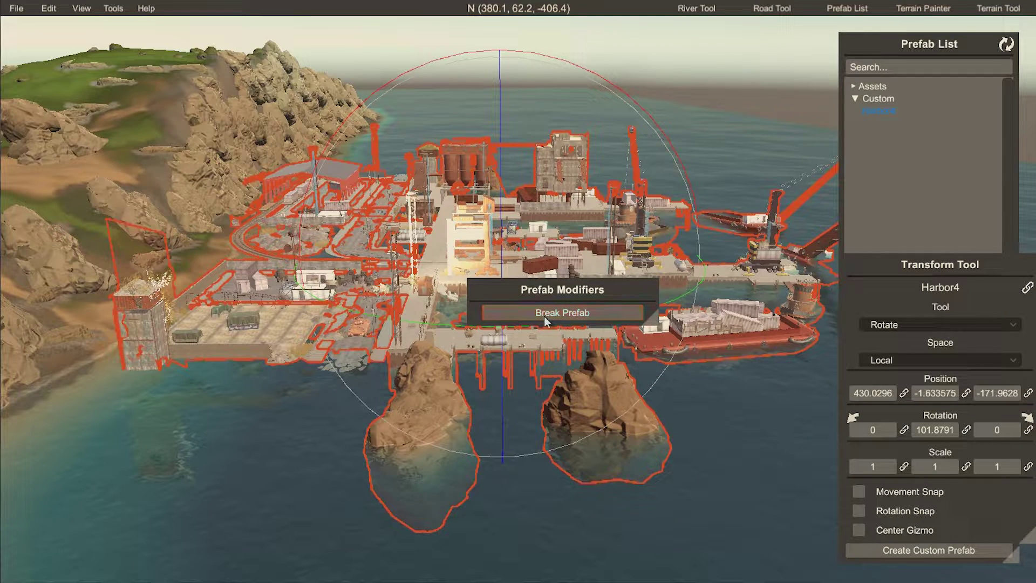
click(544, 316)
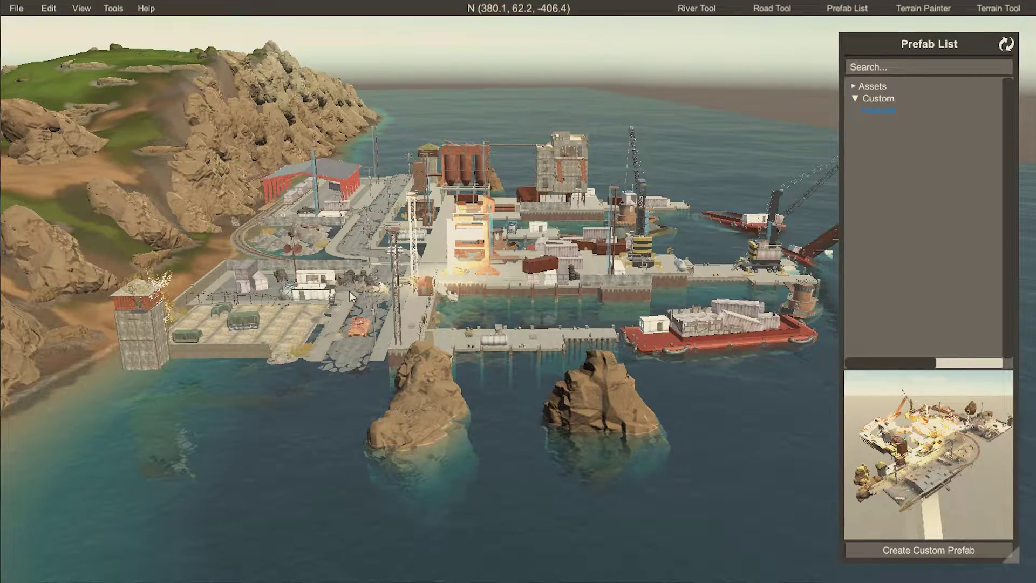
Step: Select the main Harbor 1 piece and move its Prefab Modifiers window clear of the harbor
key(w)
right_drag(350, 291, 436, 343)
key(a)
key(s)
click(438, 346)
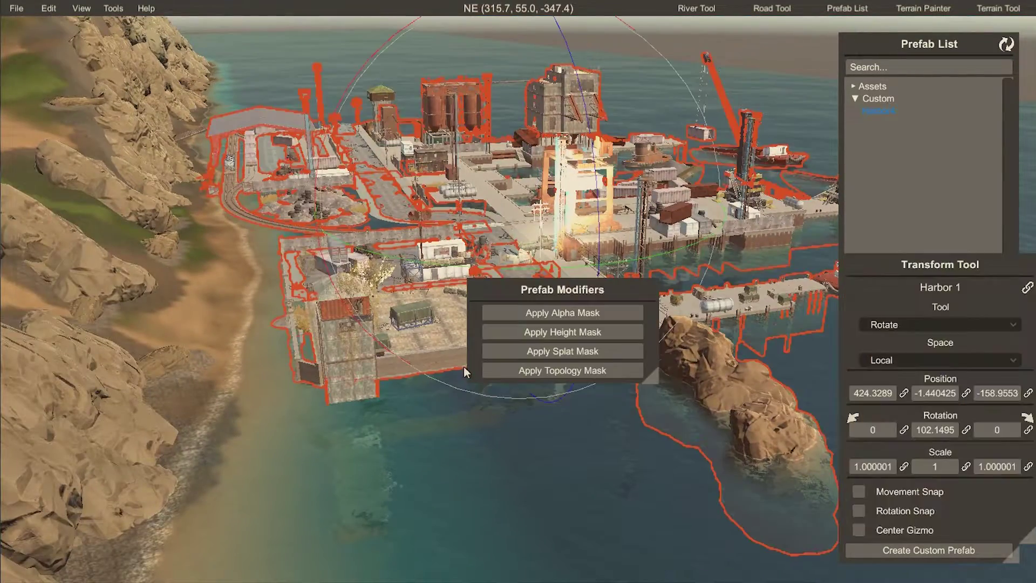
drag(532, 293, 602, 432)
Step: Try moving Harbor 1 inland separately from its loose props, and undo the move
key(w)
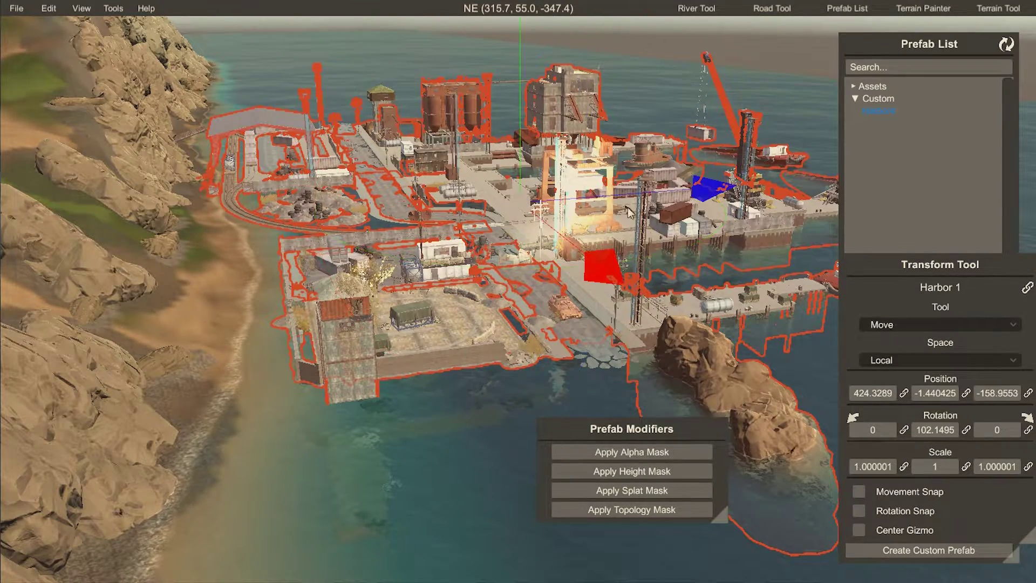
drag(717, 190, 69, 257)
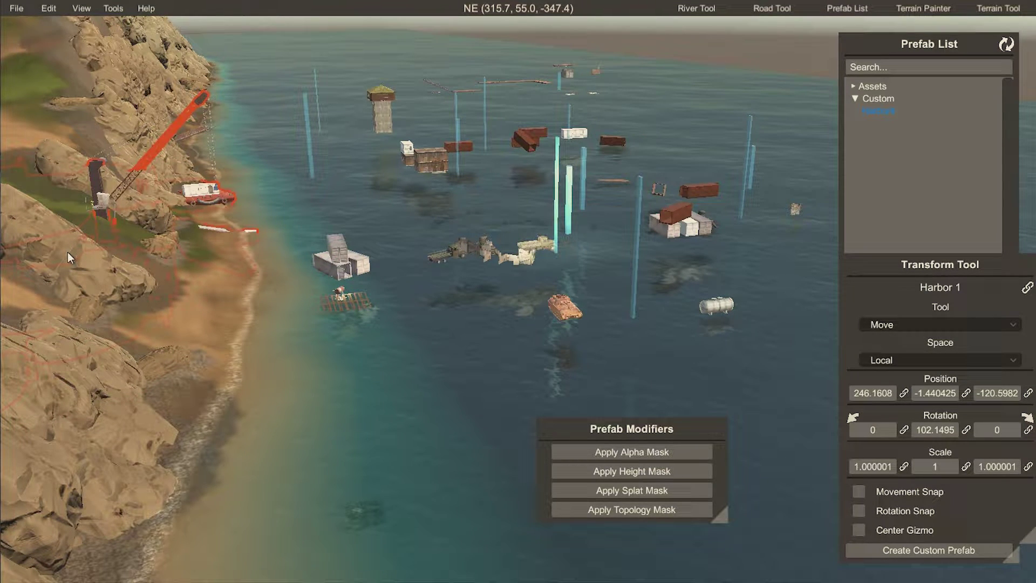
key(ctrl+z)
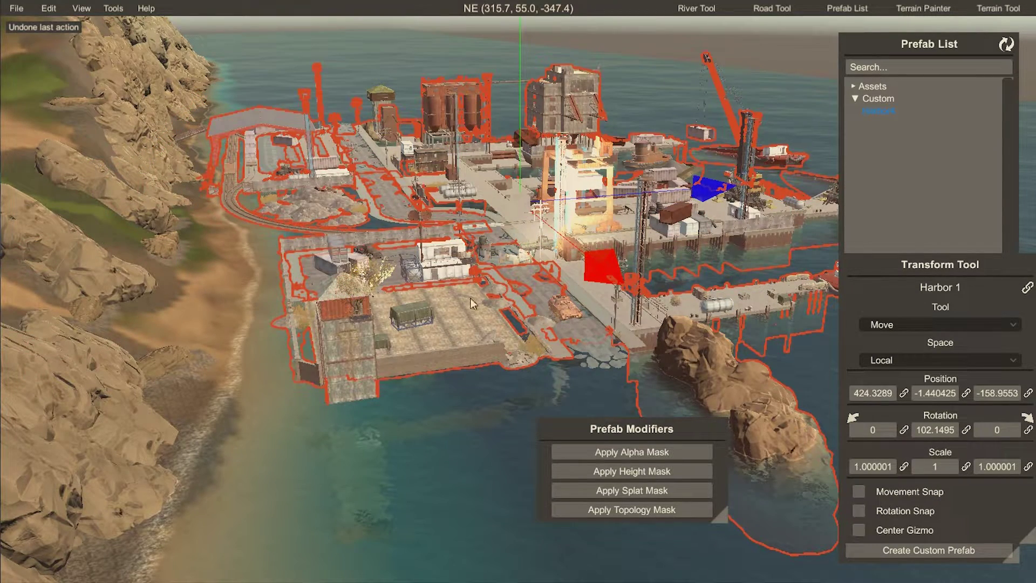
Step: Apply Harbor 1's height mask to the surrounding terrain and check the reshaped shoreline
click(628, 469)
right_drag(362, 411, 514, 284)
key(s)
key(d)
key(w)
right_drag(356, 282, 528, 243)
key(a)
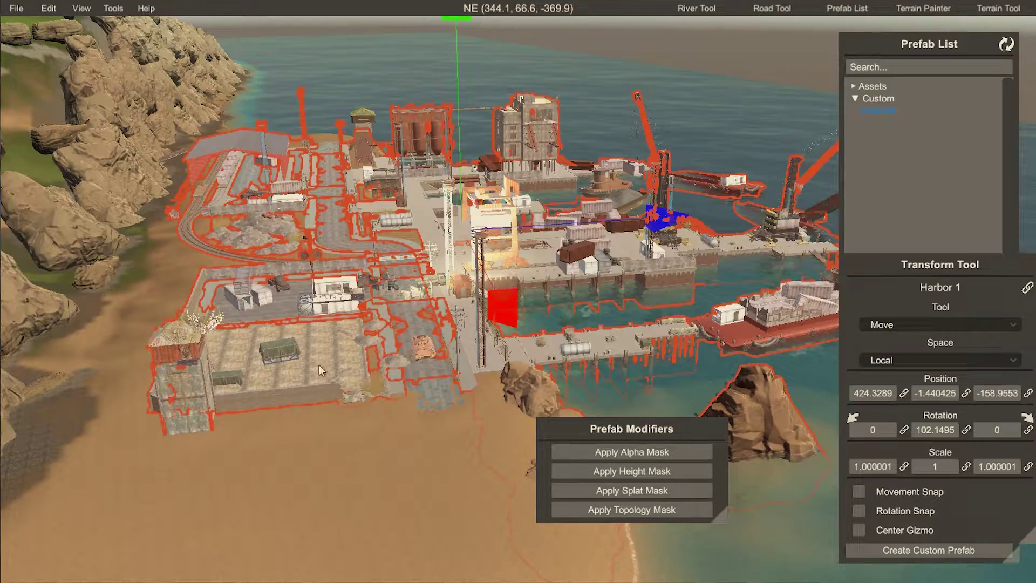
right_drag(319, 365, 267, 361)
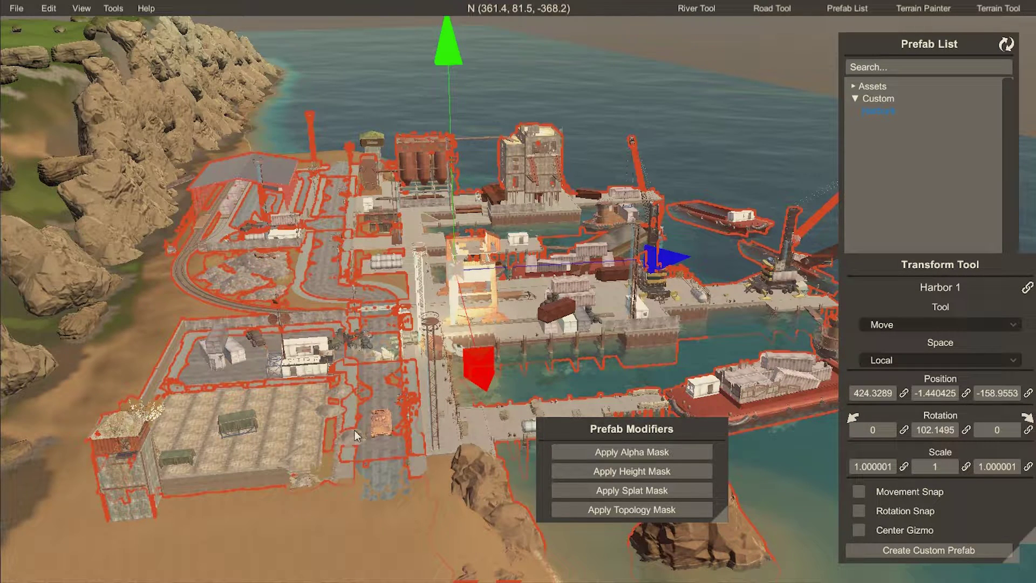
Step: Apply the splat, alpha and topology masks of Harbor 1 to the terrain
click(651, 489)
click(629, 454)
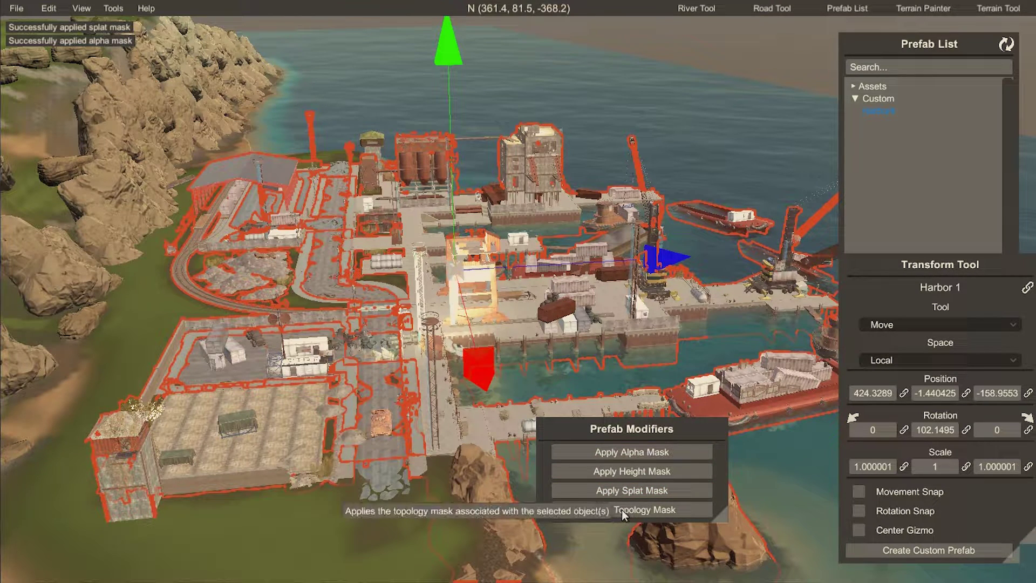
click(617, 510)
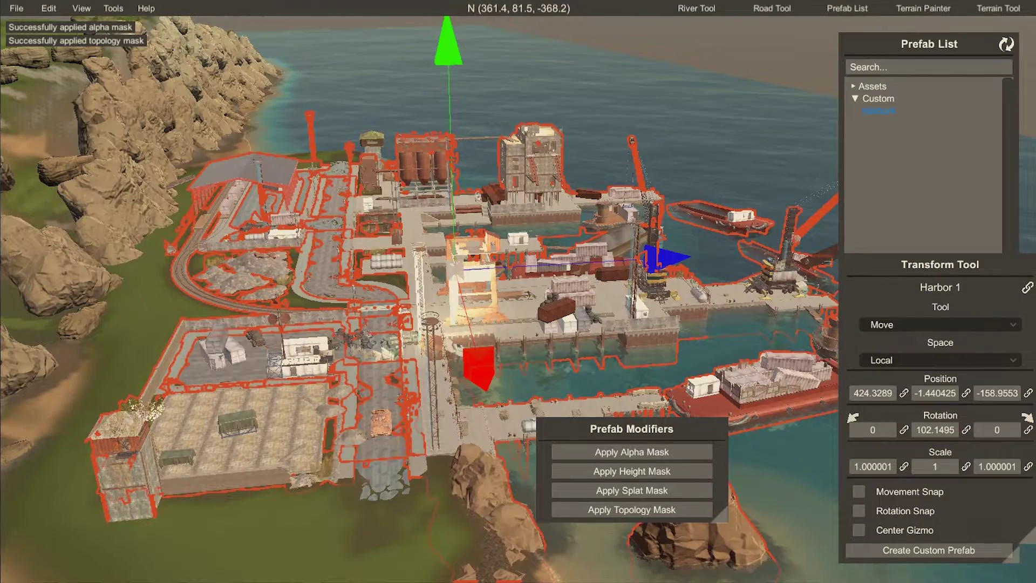
Step: Select the red Shipping Container 900 C stacked on the dock and raise it
key(s)
right_drag(518, 292, 399, 297)
key(d)
key(w)
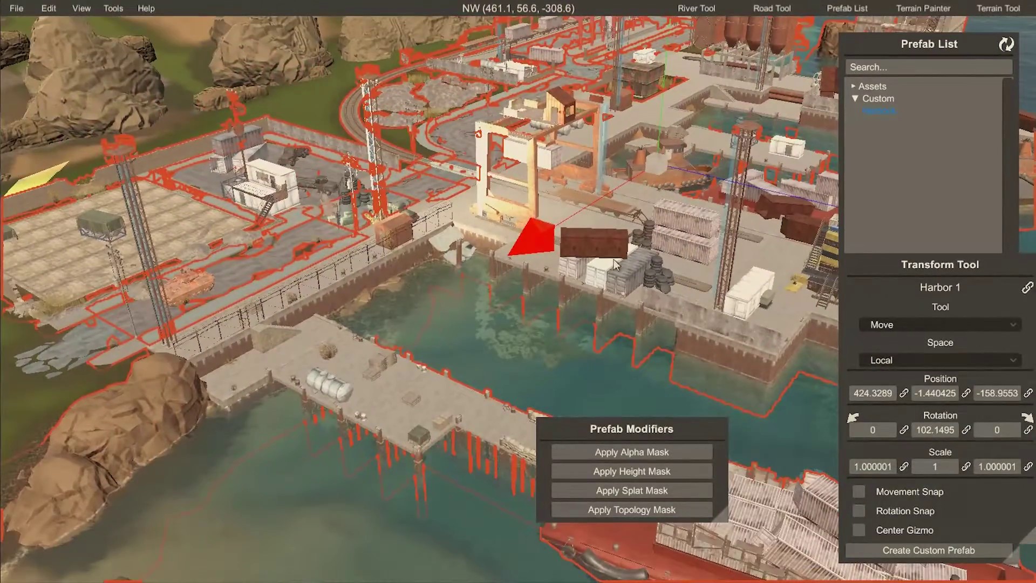
click(612, 274)
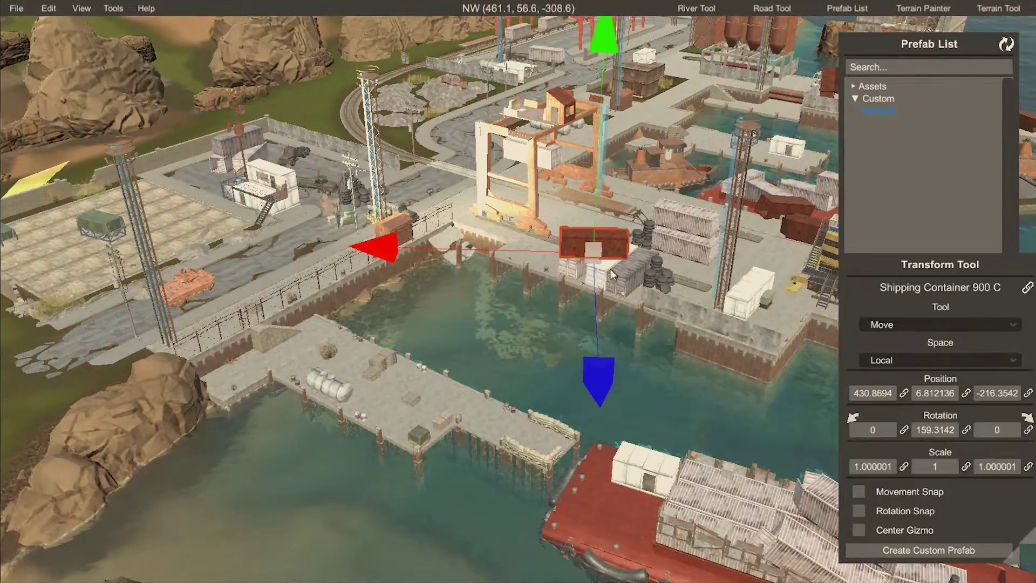
drag(615, 44, 613, 9)
Step: Delete an individual harbor piece, and undo the deletion and the edit before it
click(606, 31)
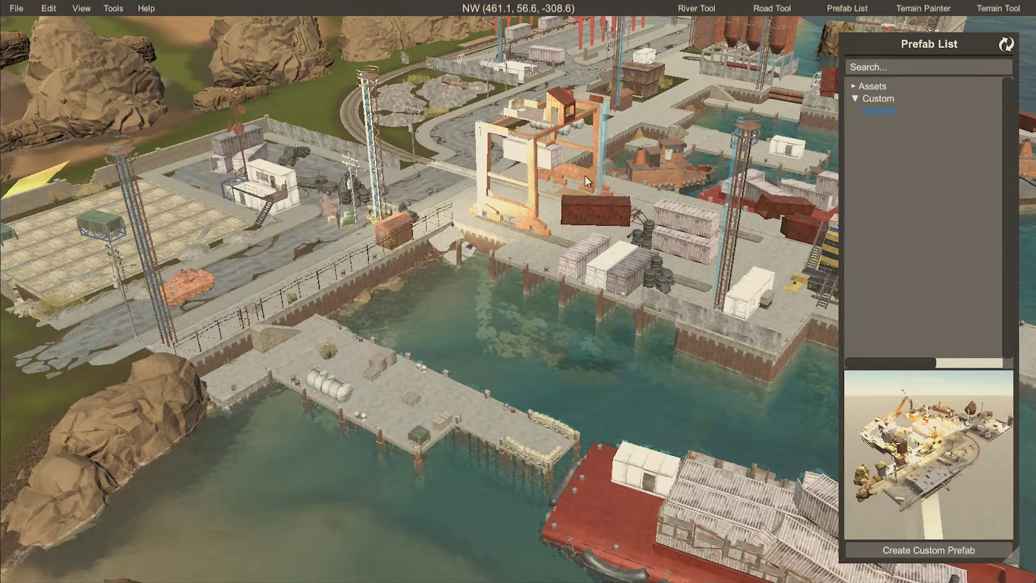
key(Delete)
key(ctrl+z)
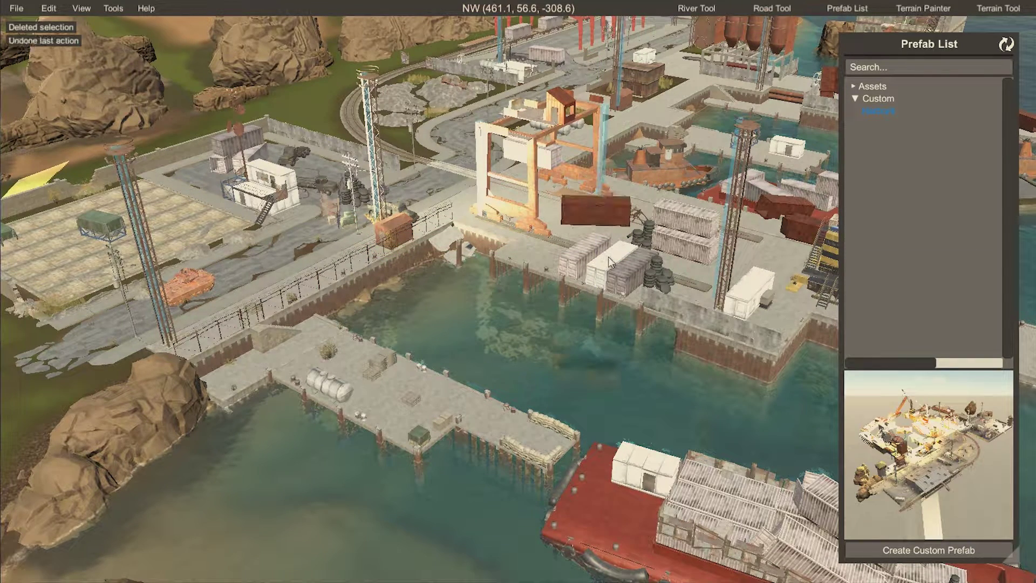
key(ctrl+z)
Step: Go to an open stretch of shallow water and expand the bundled Autospawn prefabs down to the Tiny monuments
right_drag(559, 270, 588, 270)
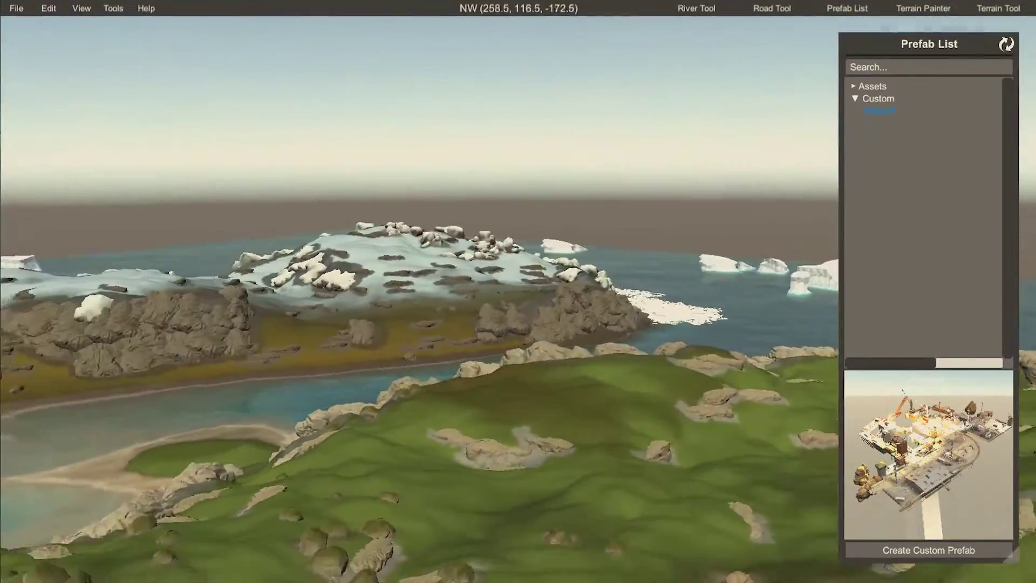
key(w)
right_drag(517, 270, 388, 286)
key(w)
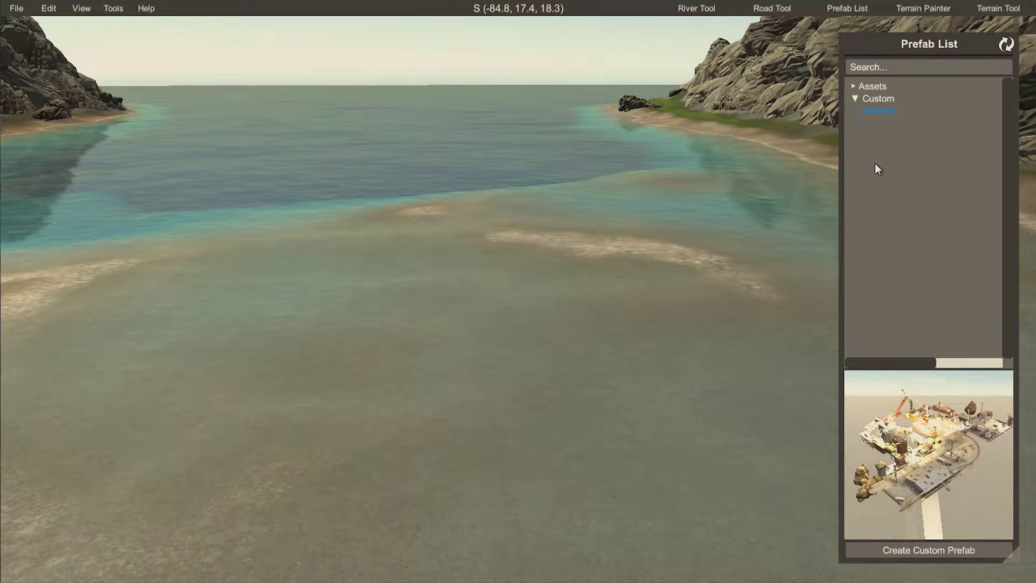
click(853, 98)
click(853, 86)
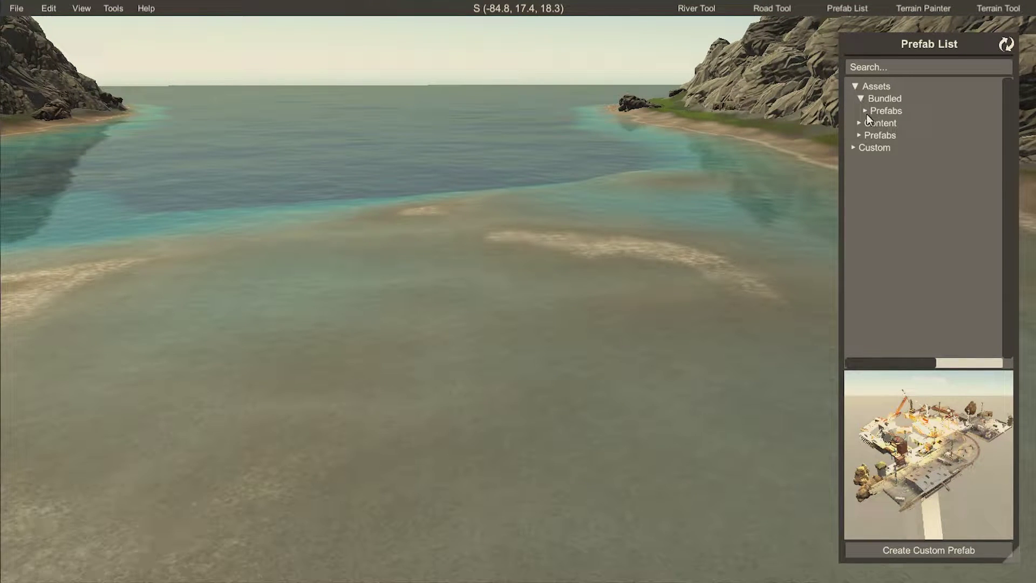
click(865, 111)
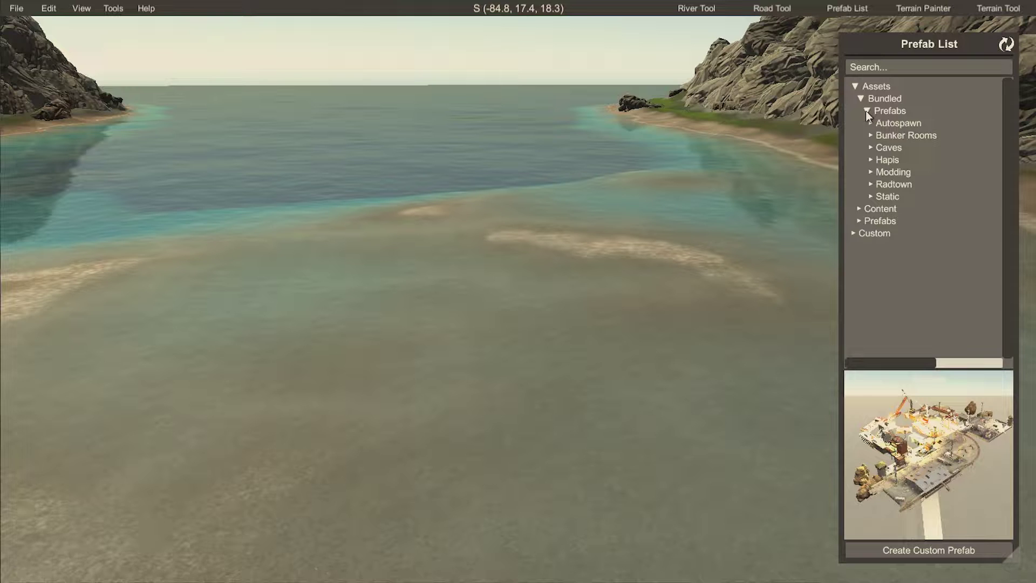
click(866, 111)
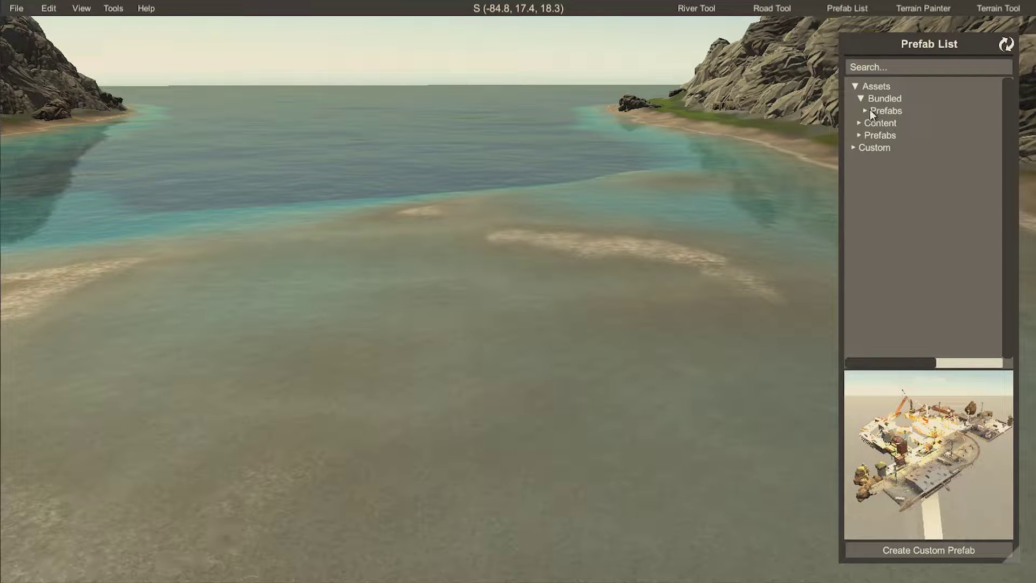
click(869, 110)
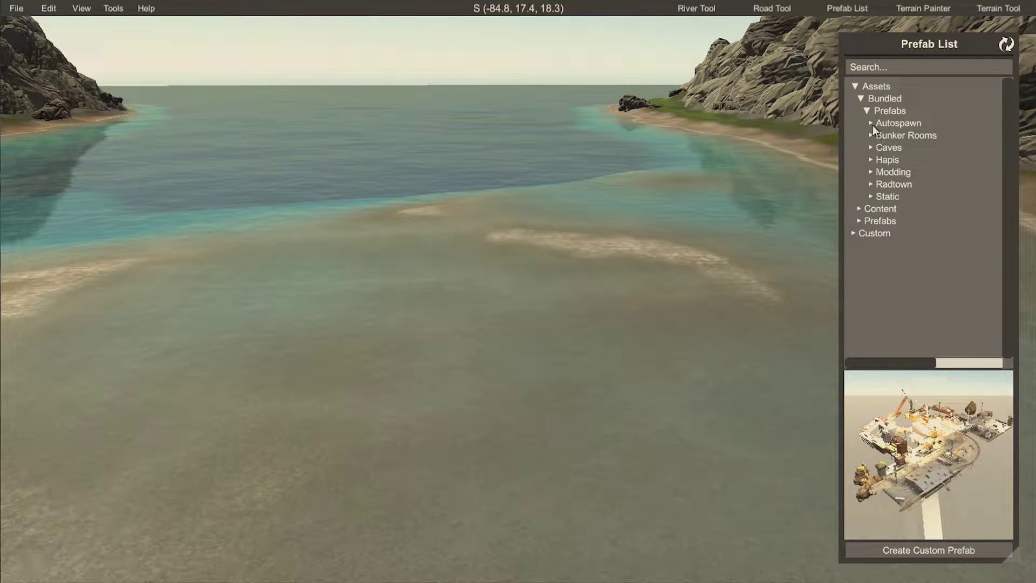
click(871, 124)
click(875, 172)
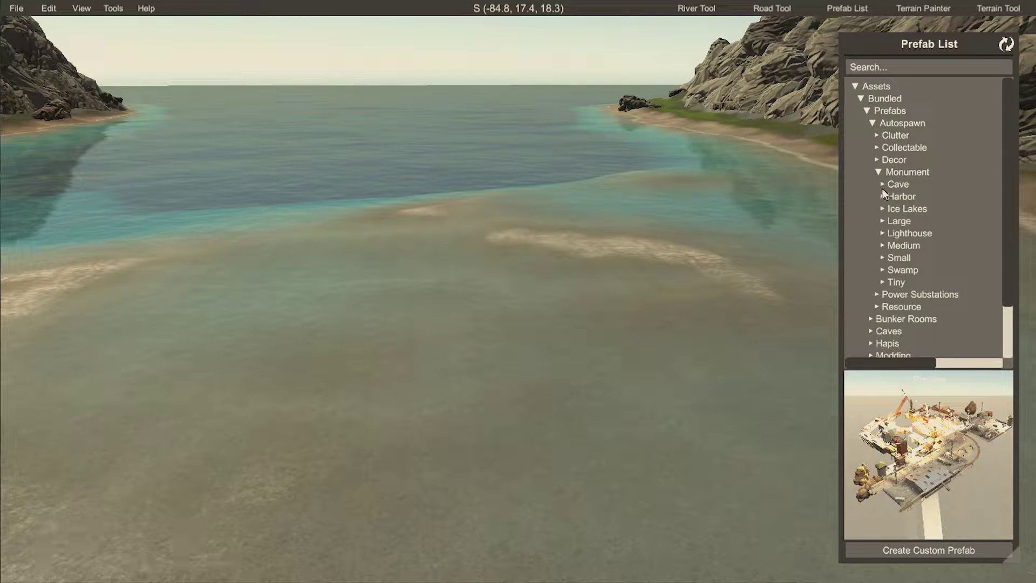
click(884, 284)
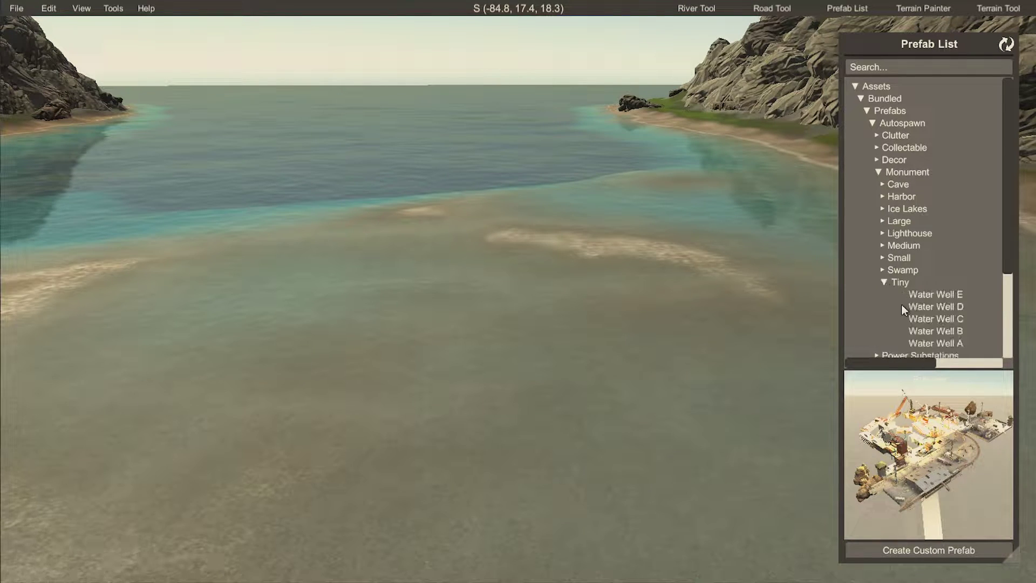
Step: Place Water Well E and Water Well D side by side in the shallow water
click(941, 296)
drag(929, 296, 312, 341)
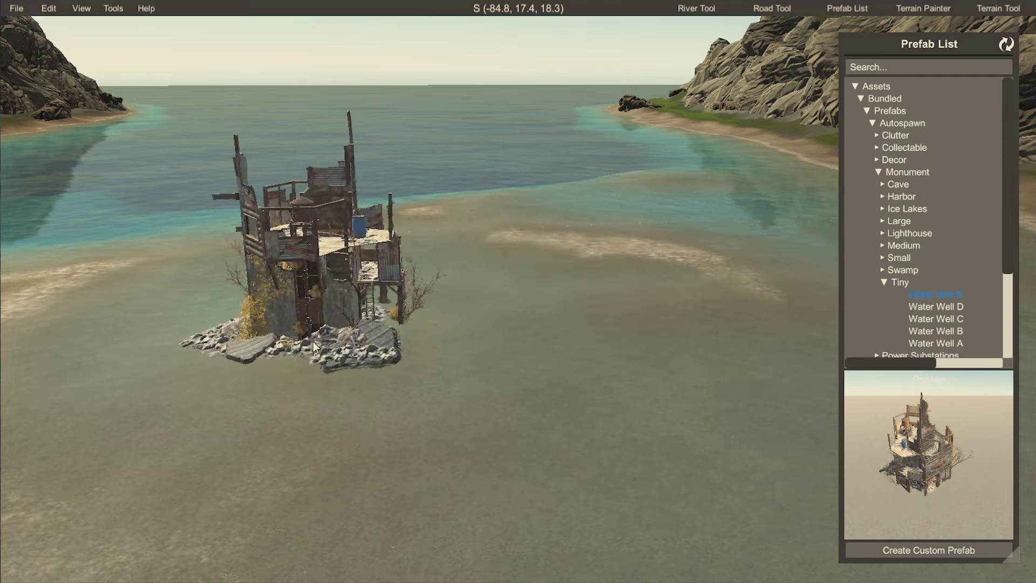
scroll(893, 210, down, 3)
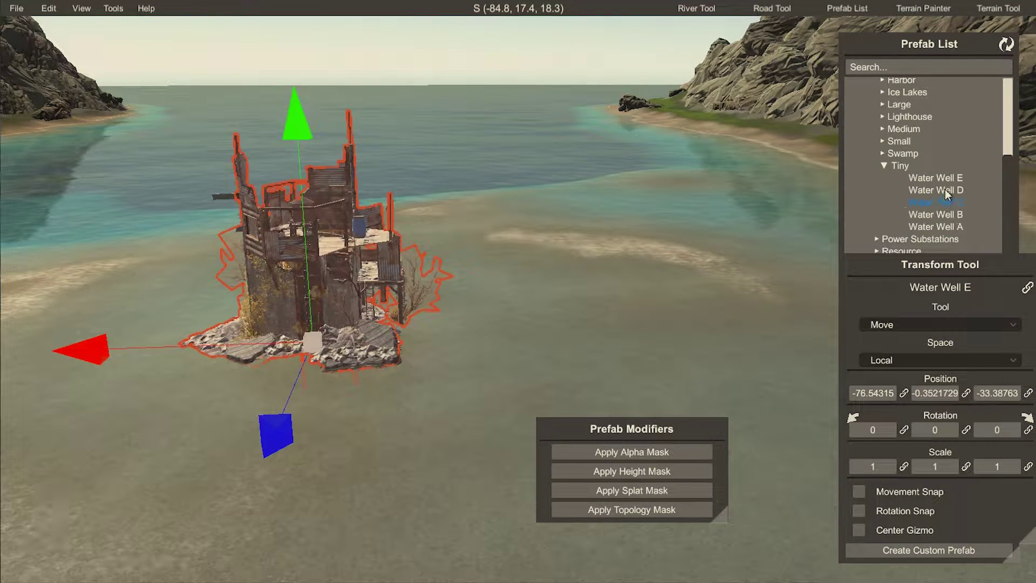
drag(944, 200, 555, 325)
right_drag(555, 325, 518, 345)
key(w)
key(s)
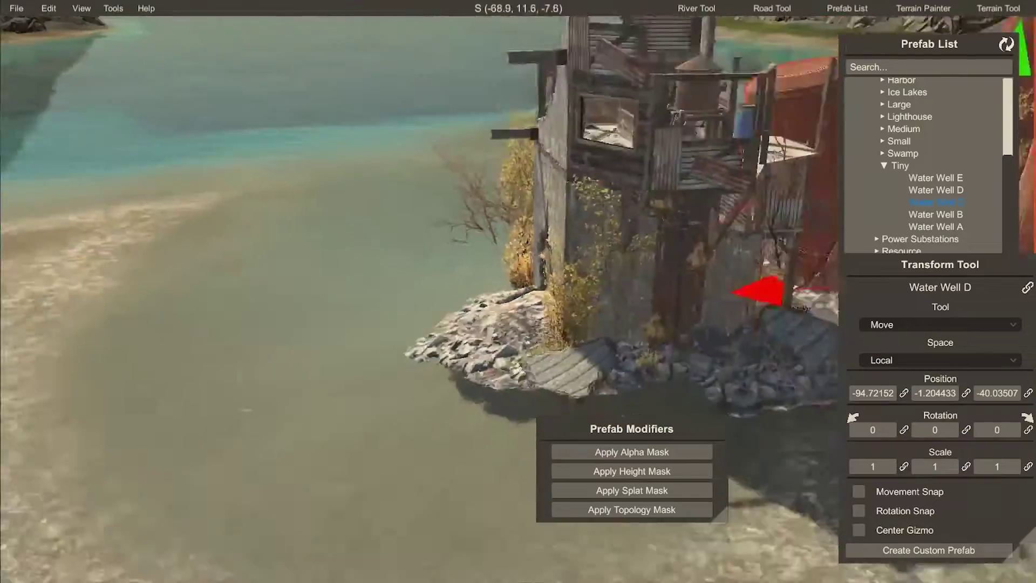
key(d)
right_drag(518, 291, 519, 285)
key(w)
key(a)
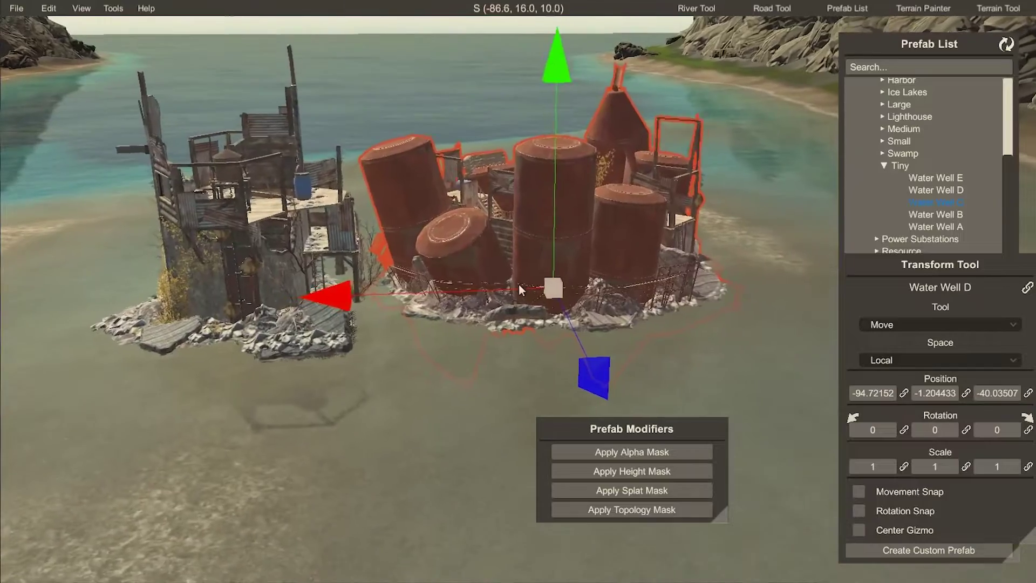
Step: Move the Prefab Modifiers window clear of the two water wells and select each well in turn
drag(607, 426, 687, 479)
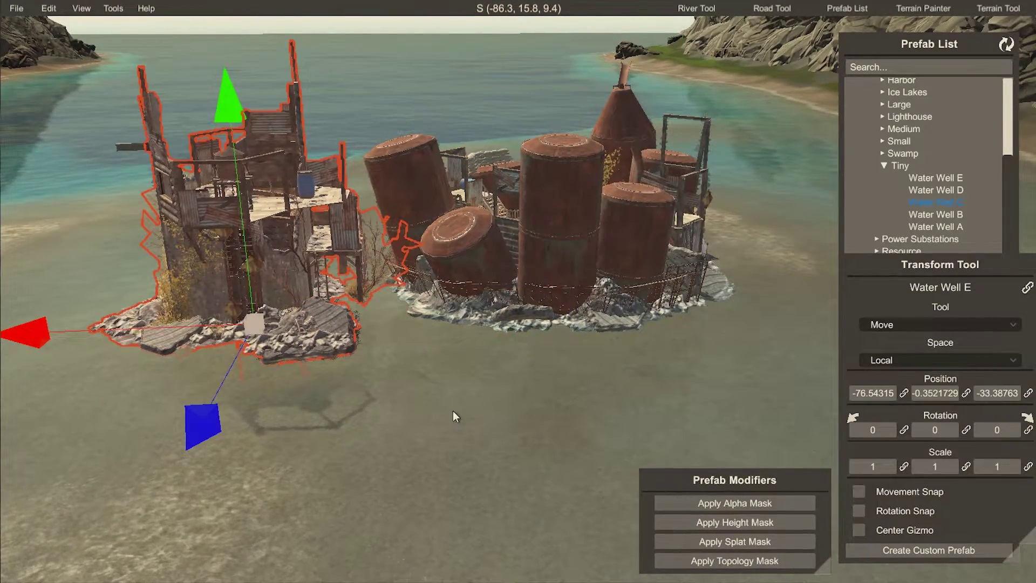
right_drag(453, 417, 483, 363)
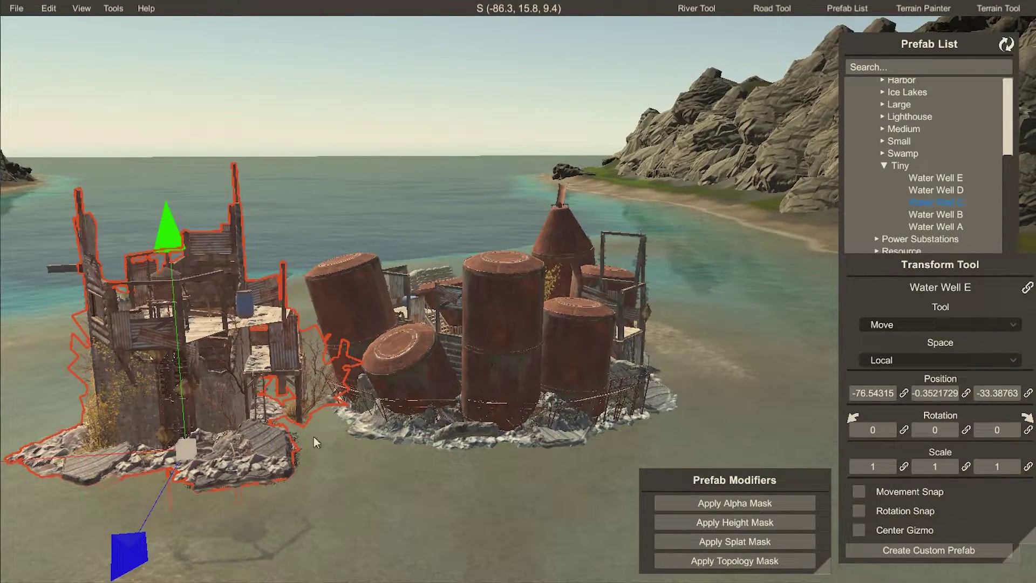
right_drag(470, 455, 442, 505)
right_drag(475, 432, 480, 307)
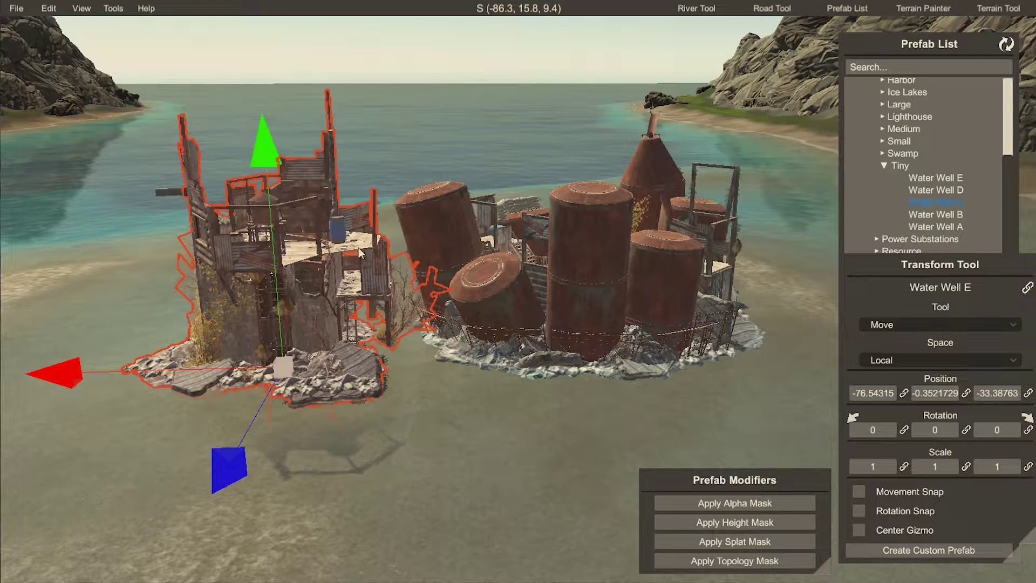
click(609, 236)
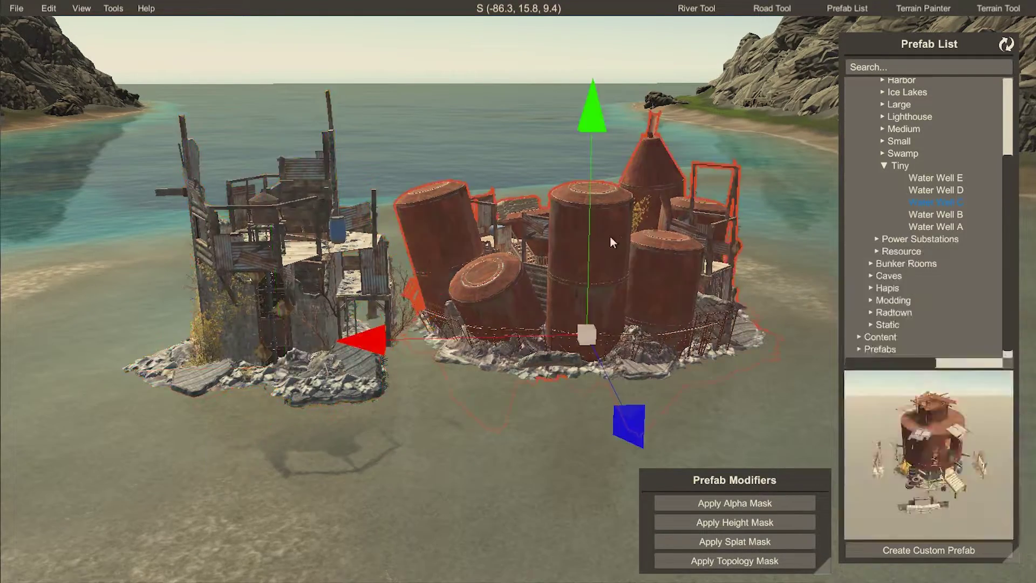
click(348, 286)
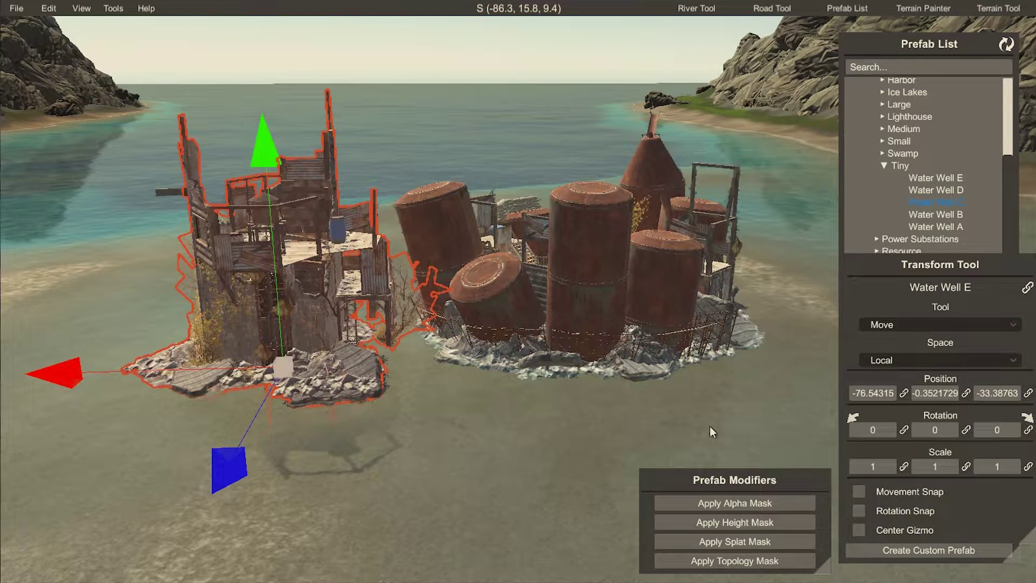
Step: Start creating a custom prefab and position its selection sphere between the two water wells
click(905, 548)
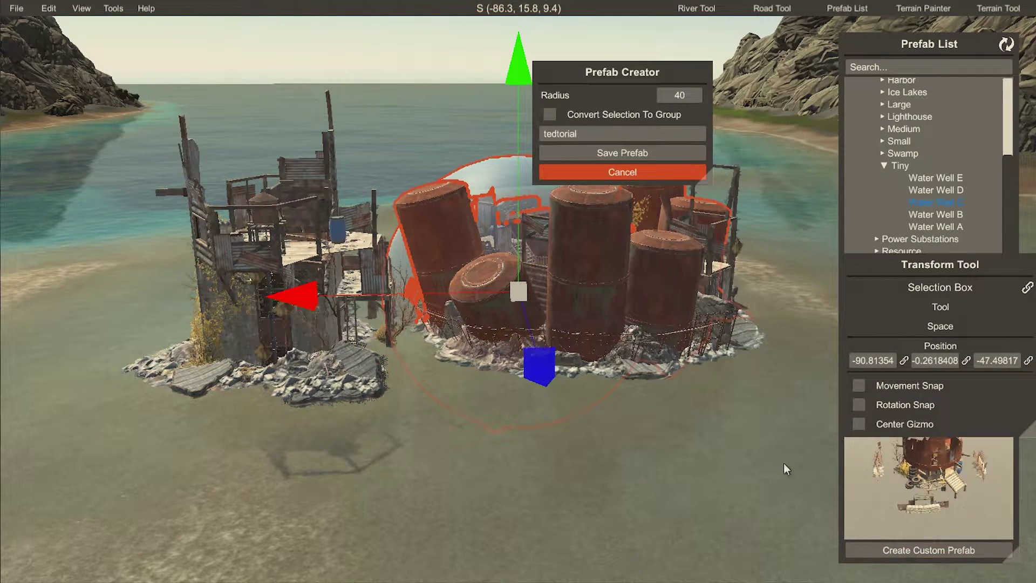
drag(626, 74, 584, 348)
drag(526, 75, 478, 3)
drag(539, 241, 621, 459)
drag(305, 252, 260, 306)
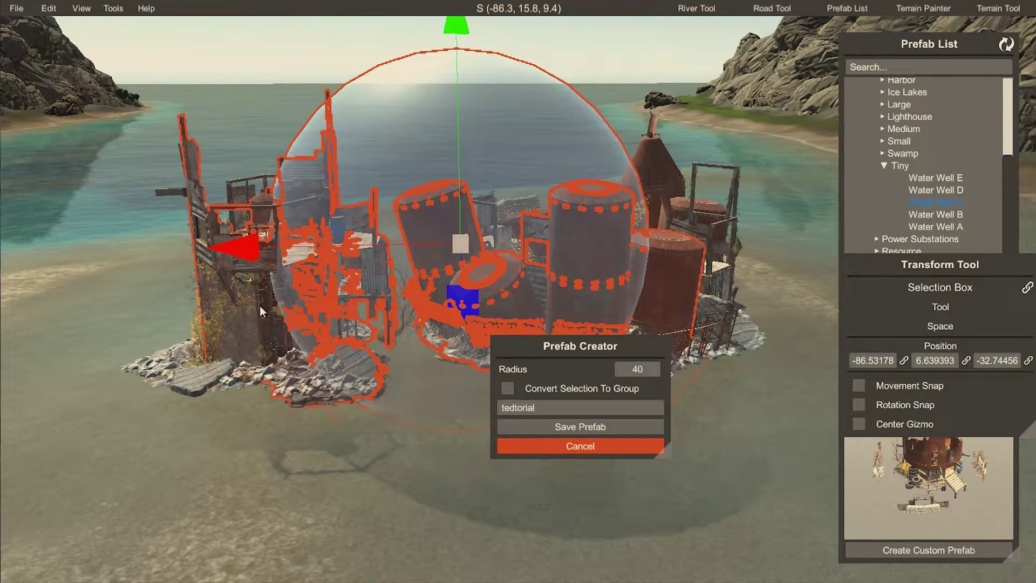
Step: Set the selection radius to 40 and shift the sphere until it encloses both water wells
click(637, 367)
text(40)
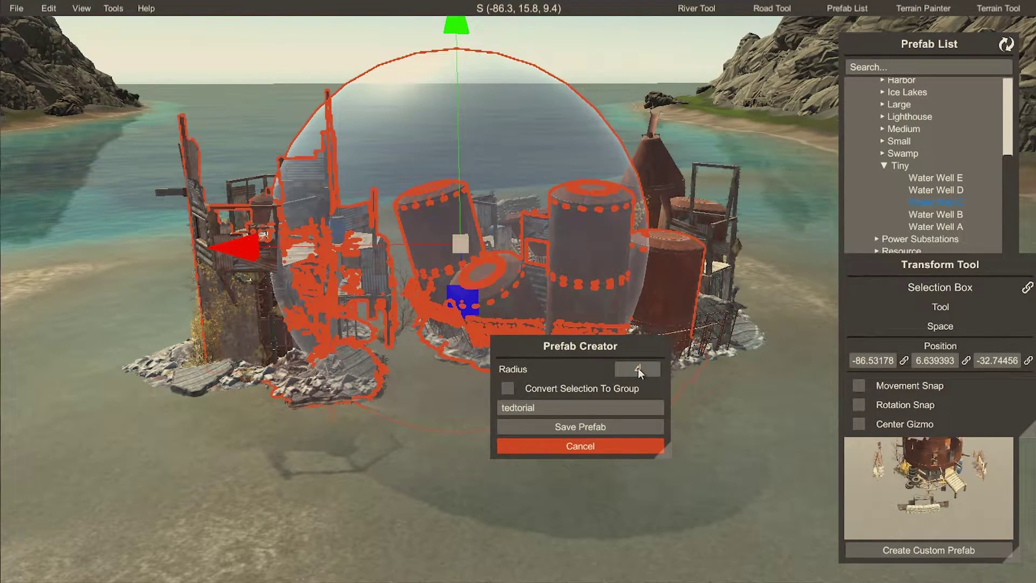
key(Return)
key(s)
right_drag(485, 372, 312, 426)
key(d)
drag(250, 217, 314, 223)
key(w)
right_drag(314, 223, 496, 256)
key(w)
key(a)
key(s)
key(a)
key(a)
key(w)
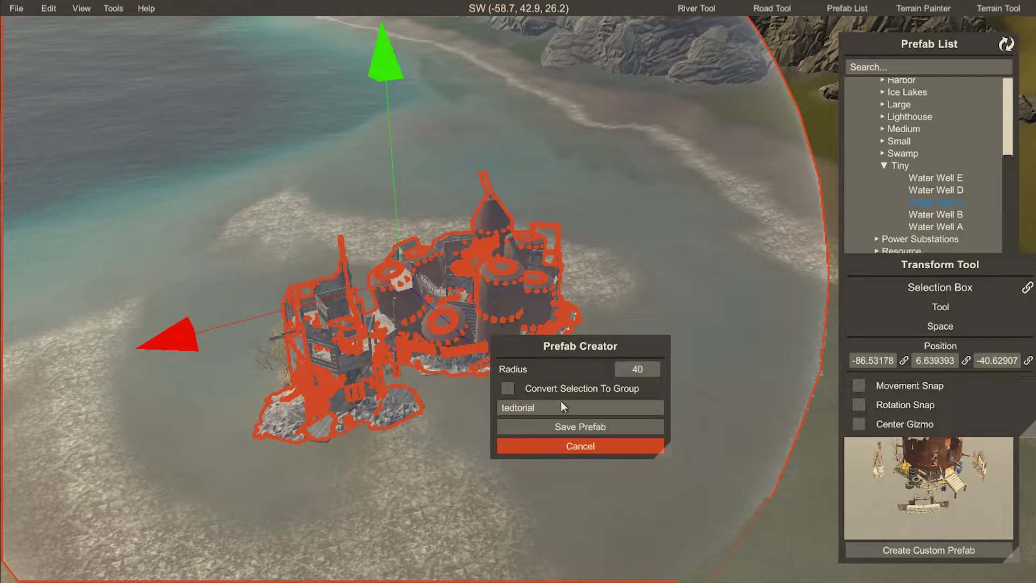
Step: Save the enclosed wells as a custom prefab named waterwells and refresh the prefab list
drag(561, 405, 452, 406)
text(waterwells)
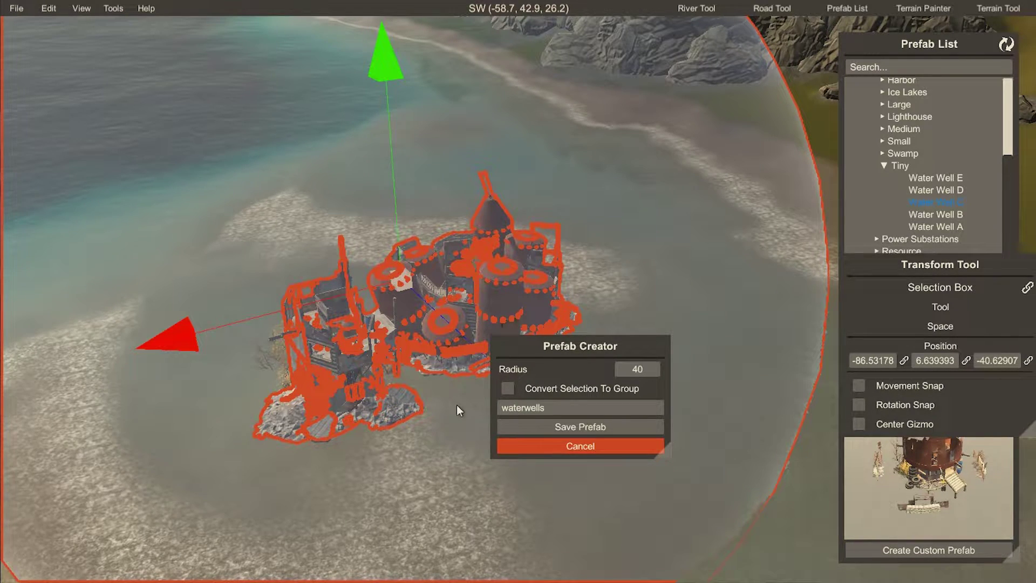
click(589, 427)
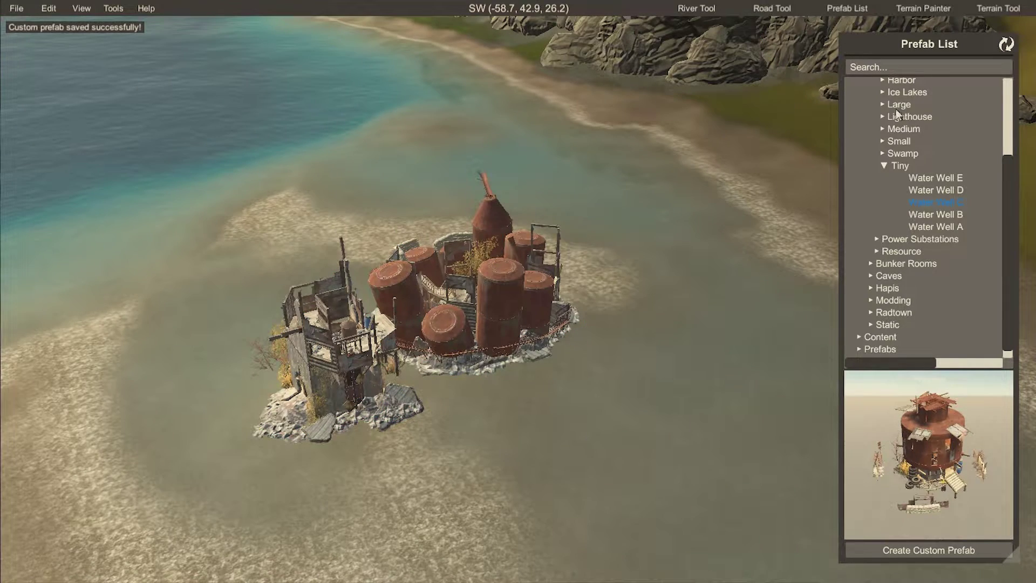
click(1001, 49)
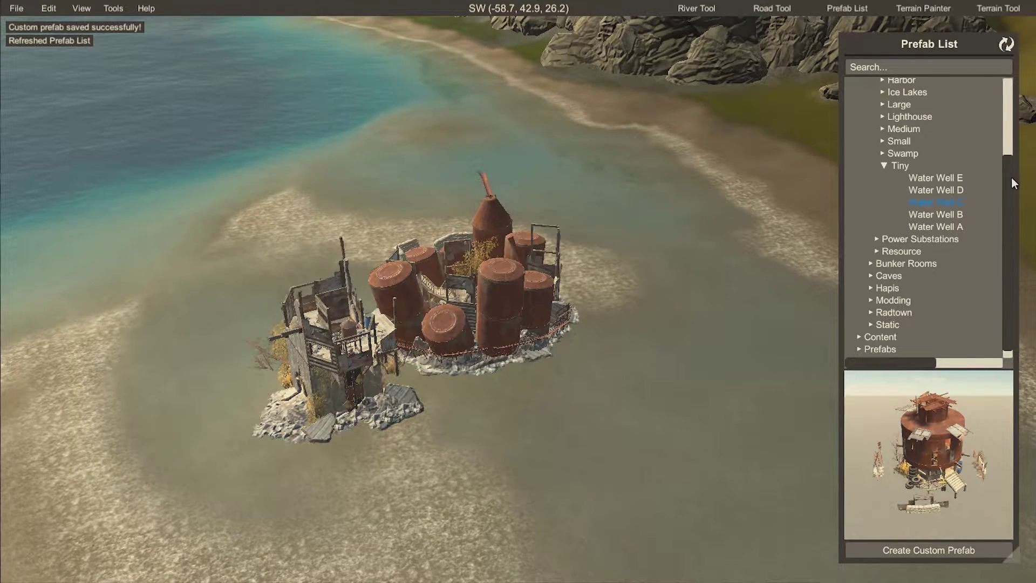
Step: Place the Waterwells prefab from the Custom category behind the original wells
drag(1011, 184, 1008, 96)
click(859, 99)
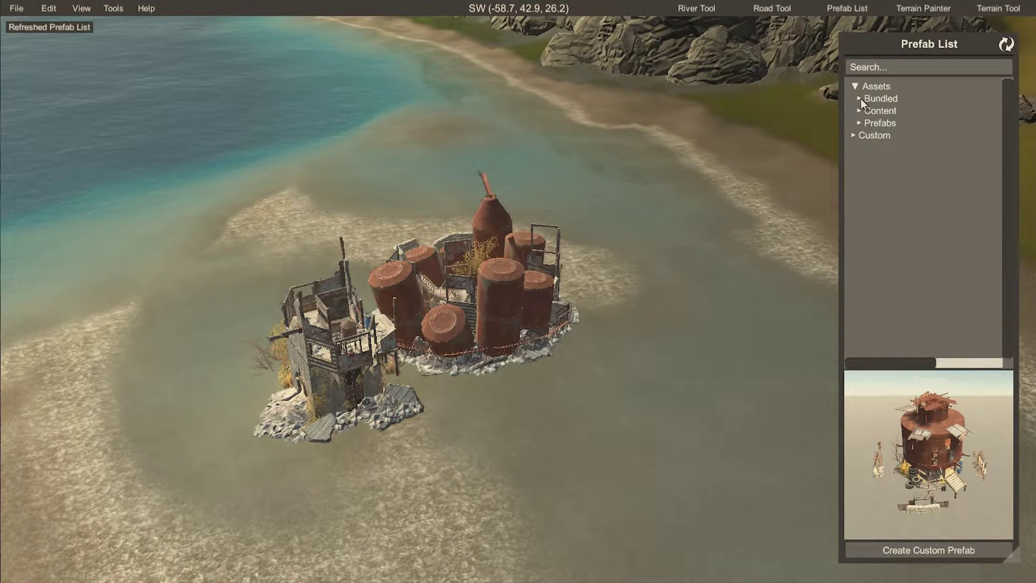
click(855, 135)
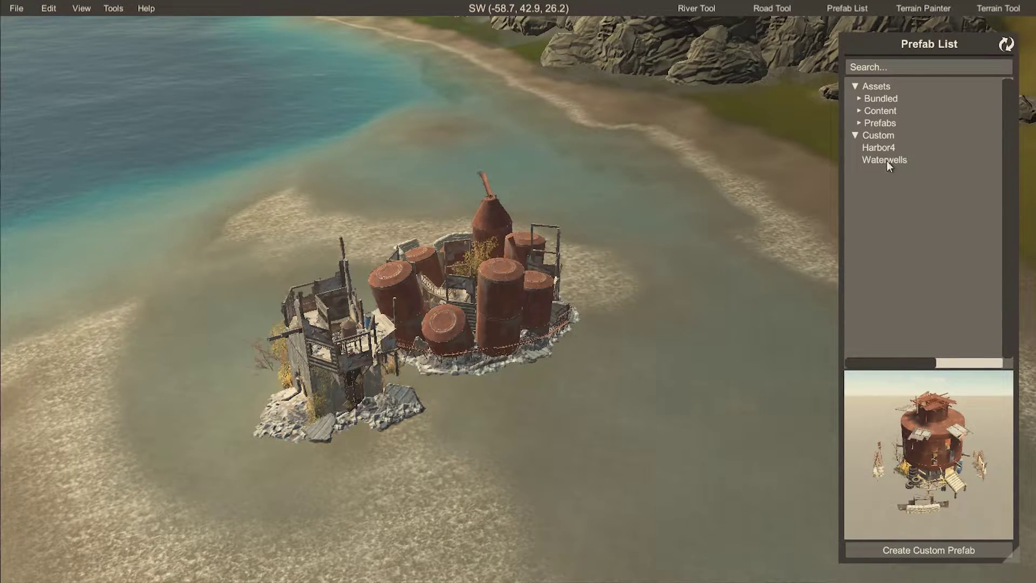
drag(885, 161, 631, 180)
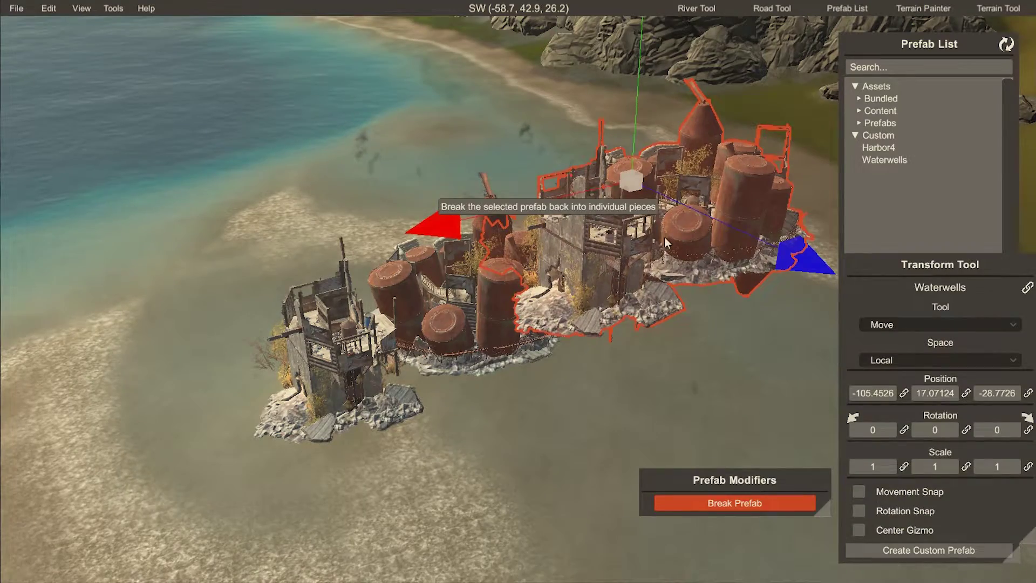
Step: Rotate the placed Waterwells prefab as a single object to about 354.8, 277.9, 1.7 degrees
key(e)
drag(556, 189, 568, 101)
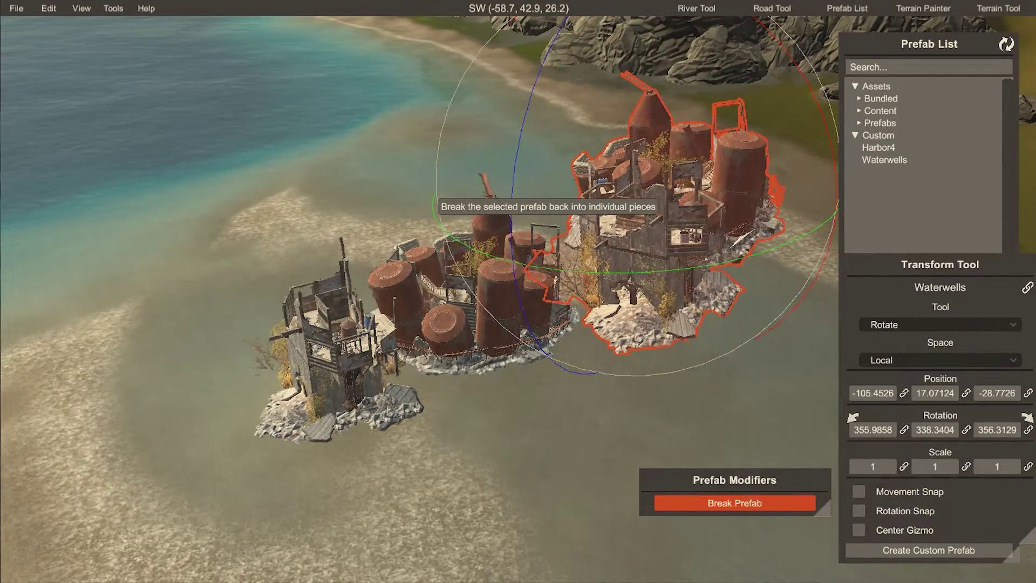
key(a)
right_drag(518, 291, 721, 259)
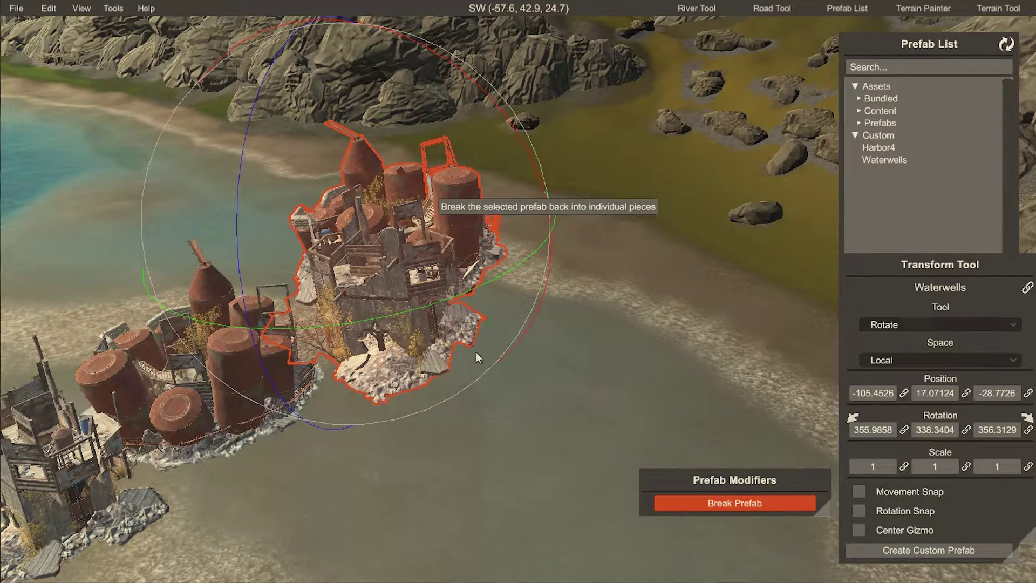
key(s)
right_drag(592, 335, 469, 310)
key(w)
key(a)
drag(528, 298, 444, 233)
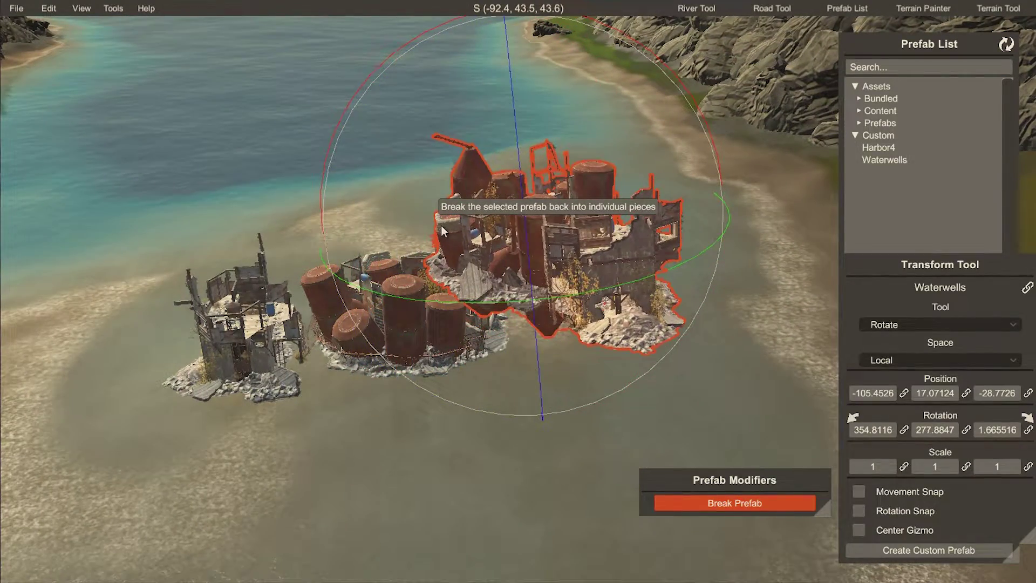
Step: Break the rotated Waterwells prefab back into its individual pieces
key(w)
right_drag(391, 248, 533, 328)
key(a)
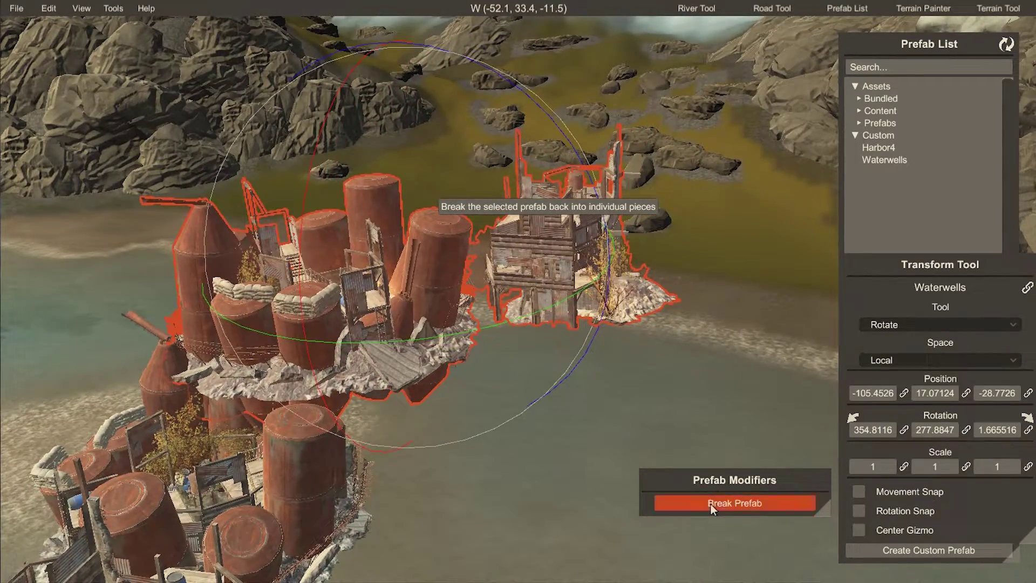
click(711, 503)
Step: Move the separated Water Well E away from the rusty tanks to about -119.7, 11.5, -22.7
click(543, 237)
key(w)
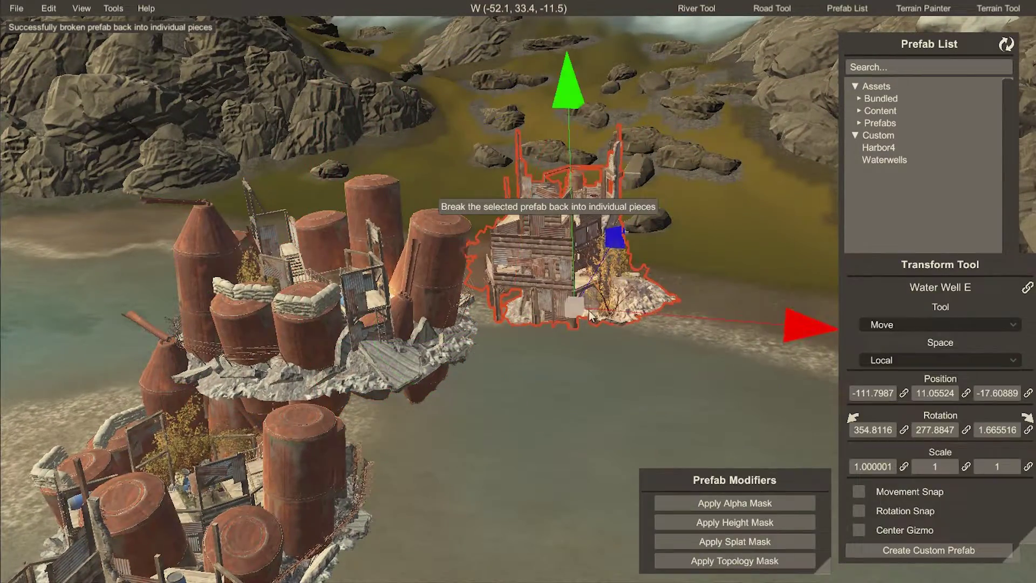
drag(592, 315, 585, 177)
key(d)
right_drag(594, 227, 518, 284)
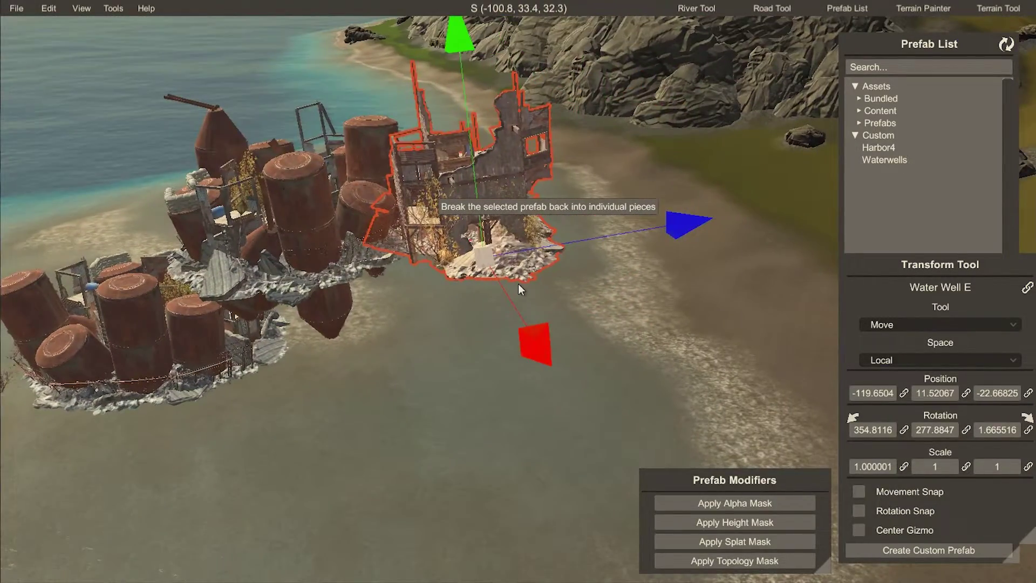
scroll(518, 283, up, 5)
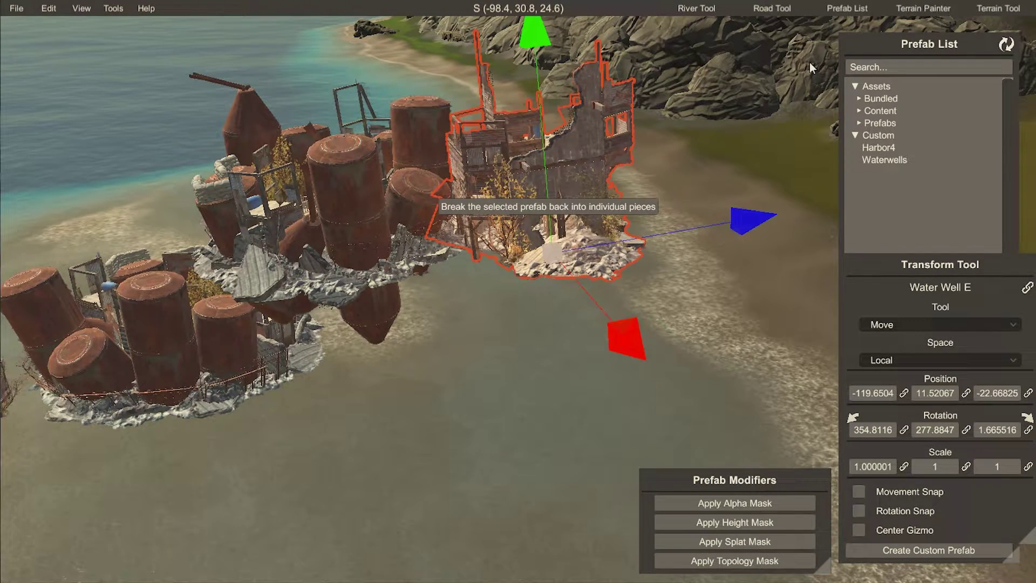
Step: Switch to the CustomPrefabs folder in Windows Explorer and locate the waterwells.prefab file
key(alt+Tab)
key(alt+Tab)
key(alt+Tab)
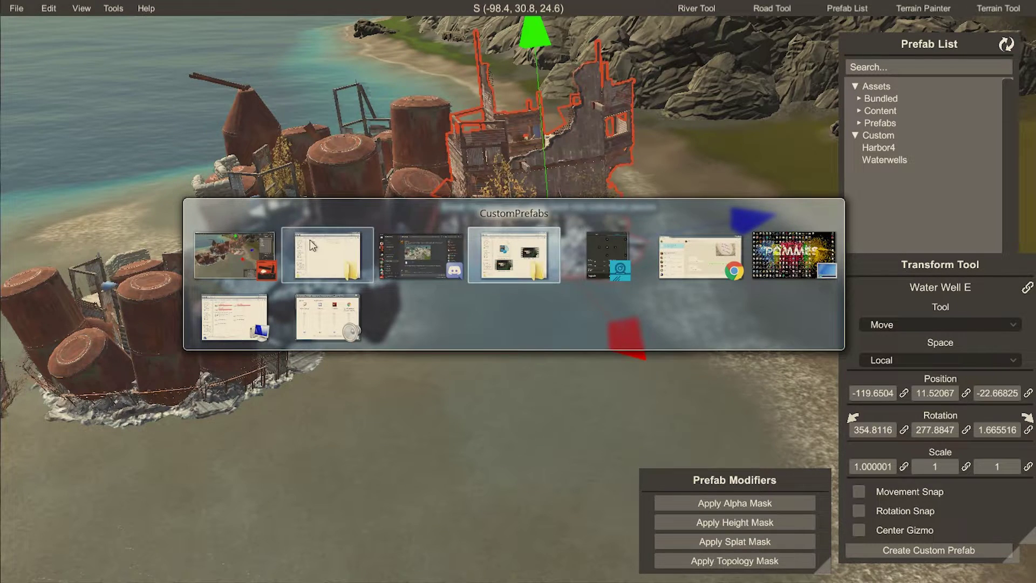
click(311, 245)
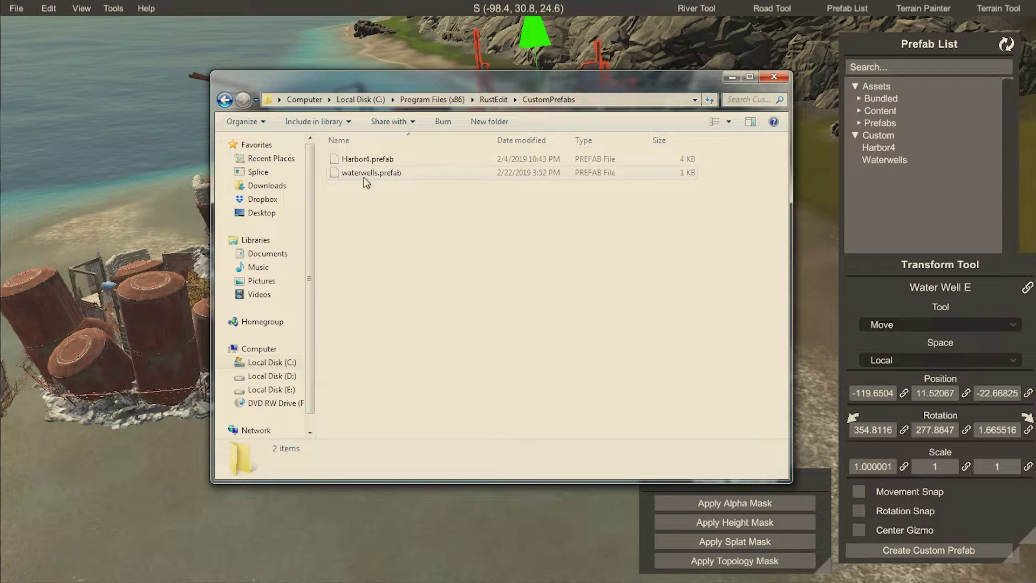